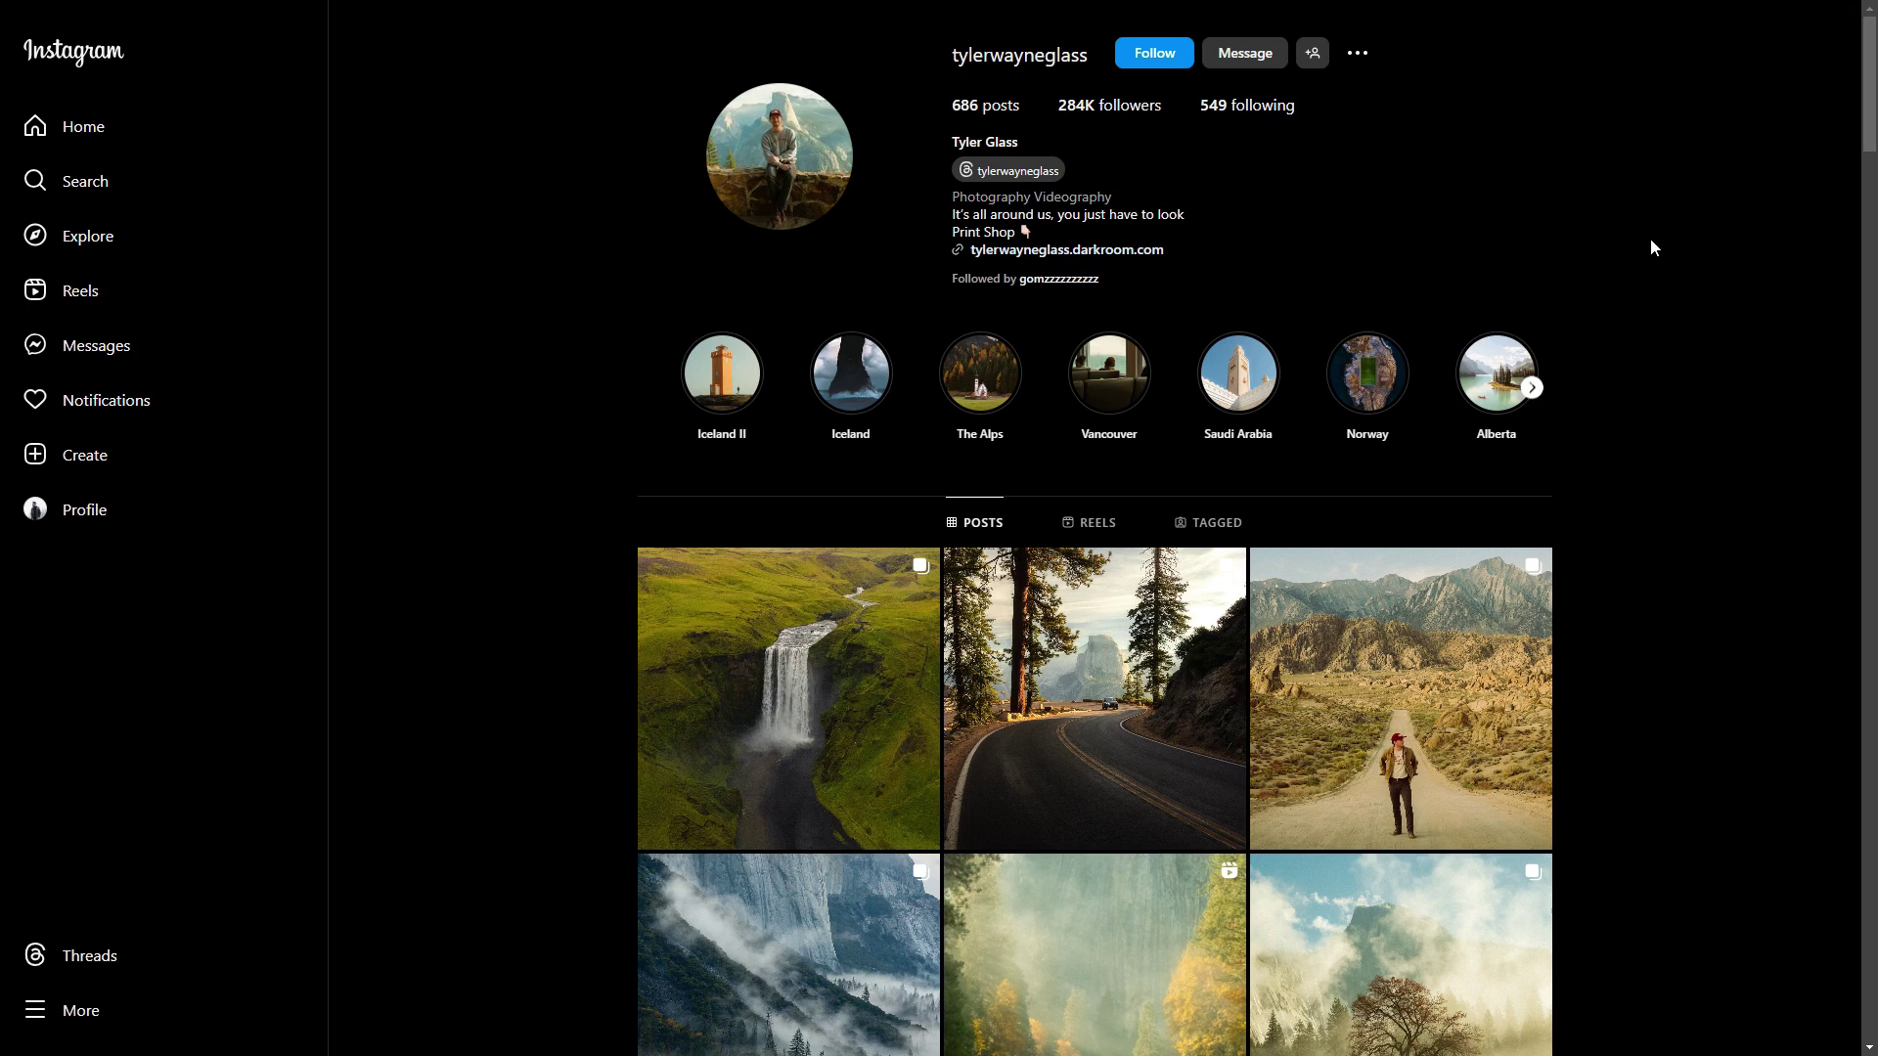
- Browse down the profile's landscape grid and briefly preview a reel
{"action": "scroll", "coordinate": [1651, 248], "scroll_direction": "down", "scroll_amount": 1}
{"action": "scroll", "coordinate": [1651, 247], "scroll_direction": "down", "scroll_amount": 1}
{"action": "scroll", "coordinate": [1651, 247], "scroll_direction": "down", "scroll_amount": 3}
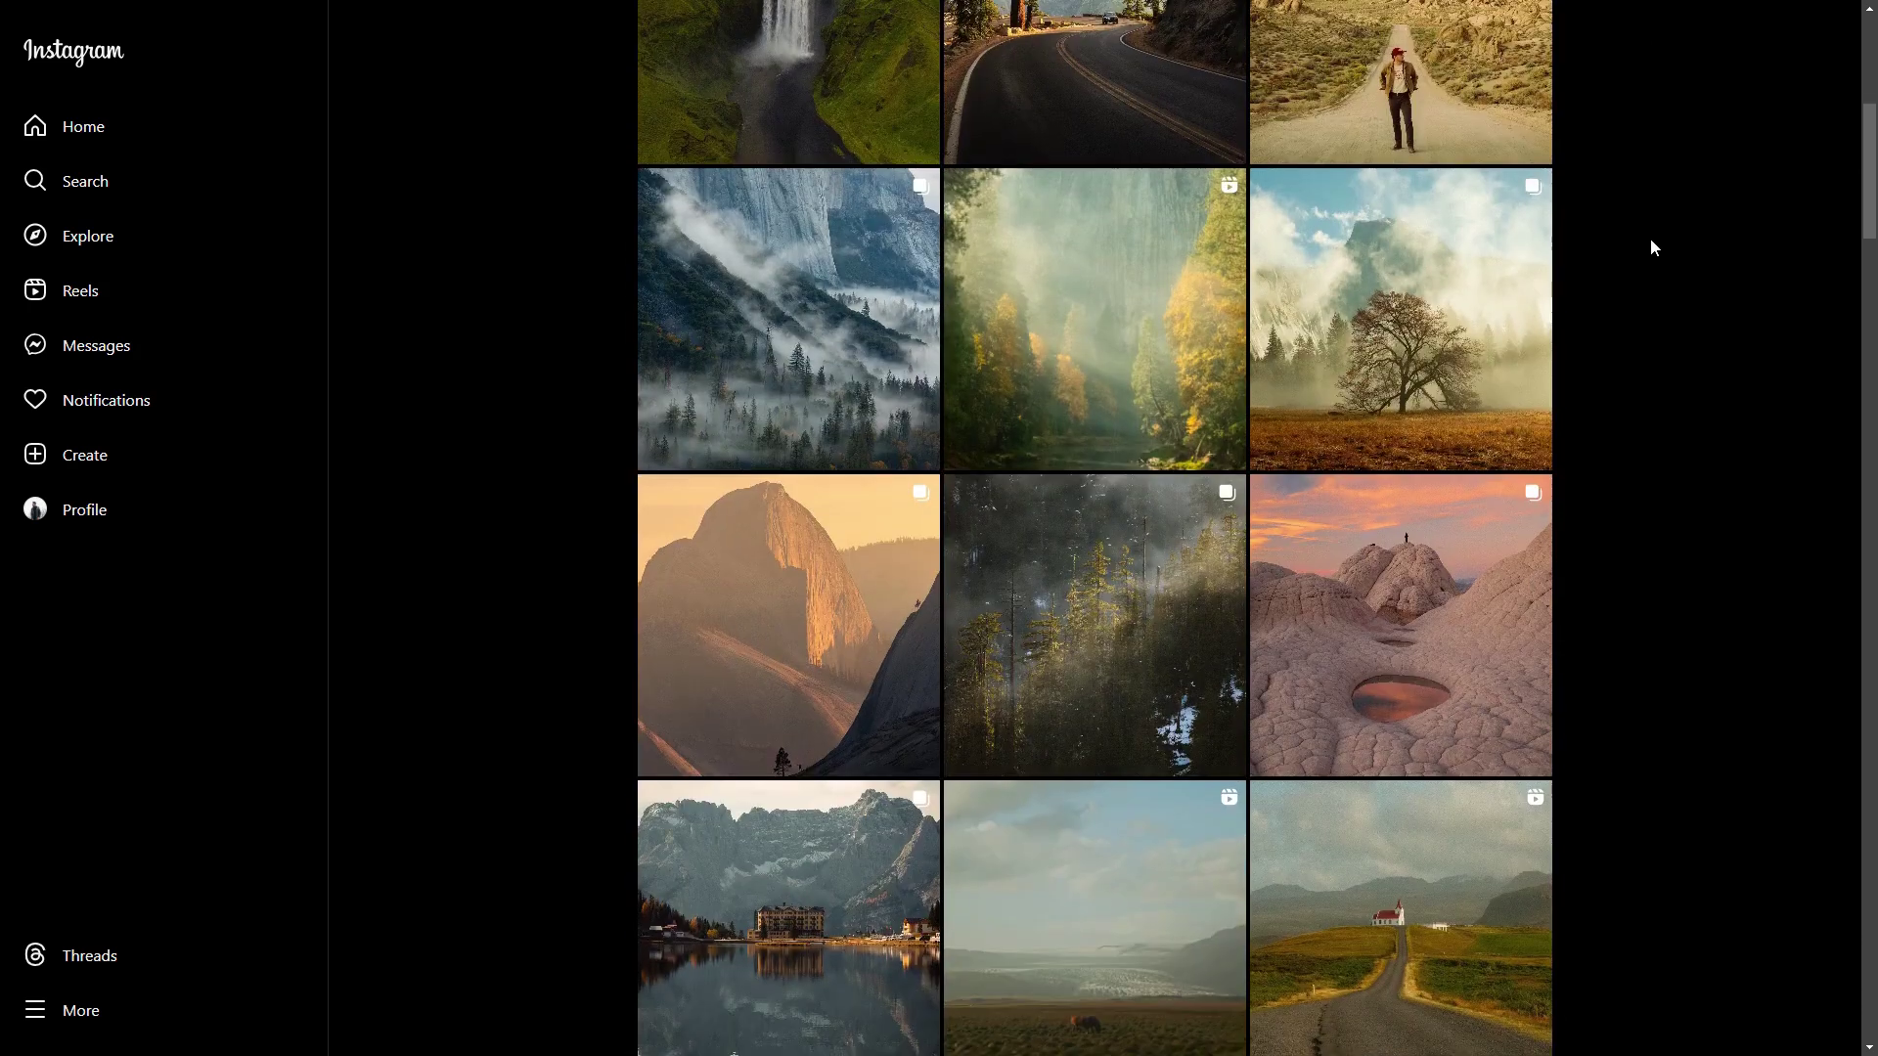
{"action": "scroll", "coordinate": [1651, 247], "scroll_direction": "down", "scroll_amount": 4}
{"action": "scroll", "coordinate": [1651, 248], "scroll_direction": "down", "scroll_amount": 1}
- Scroll further and open the Iceland white-house post
{"action": "scroll", "coordinate": [1651, 248], "scroll_direction": "down", "scroll_amount": 1}
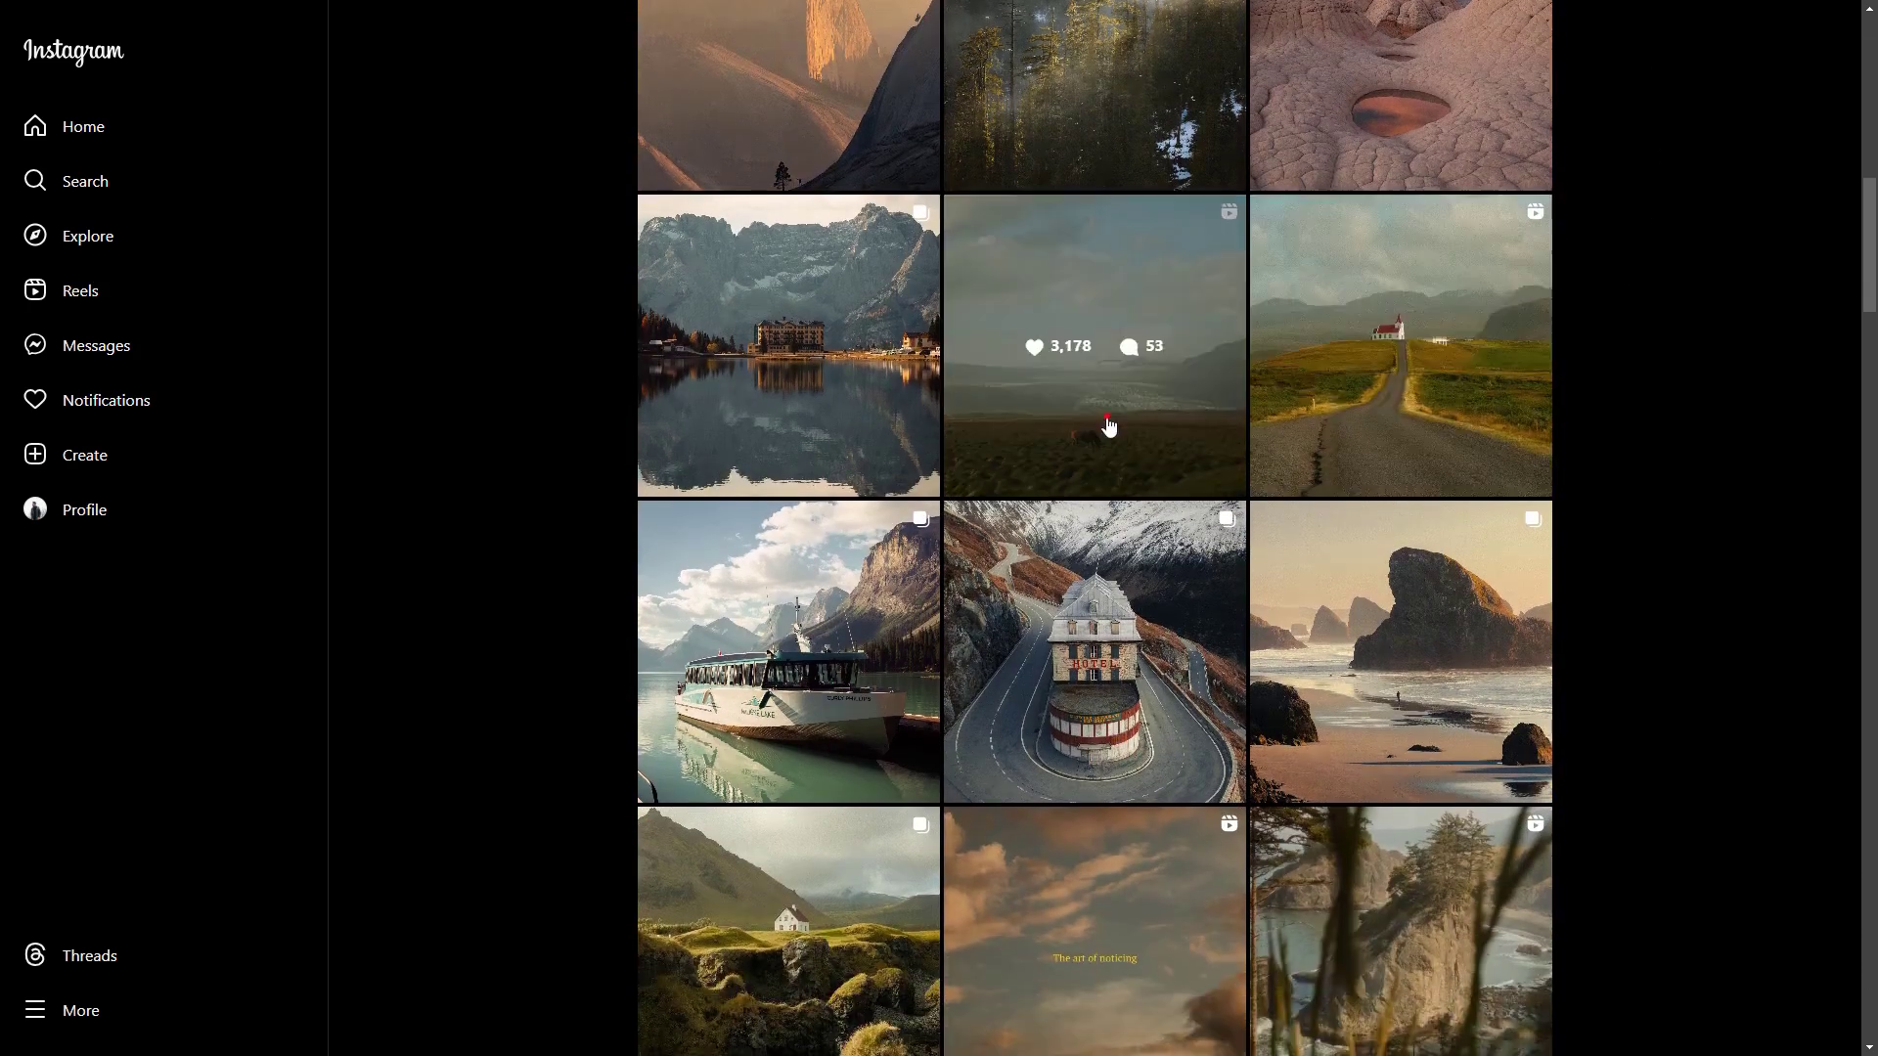
{"action": "left_click", "coordinate": [1109, 427]}
{"action": "left_click", "coordinate": [1753, 289]}
{"action": "scroll", "coordinate": [1747, 294], "scroll_direction": "down", "scroll_amount": 1}
{"action": "scroll", "coordinate": [1692, 328], "scroll_direction": "down", "scroll_amount": 3}
{"action": "scroll", "coordinate": [1645, 352], "scroll_direction": "down", "scroll_amount": 2}
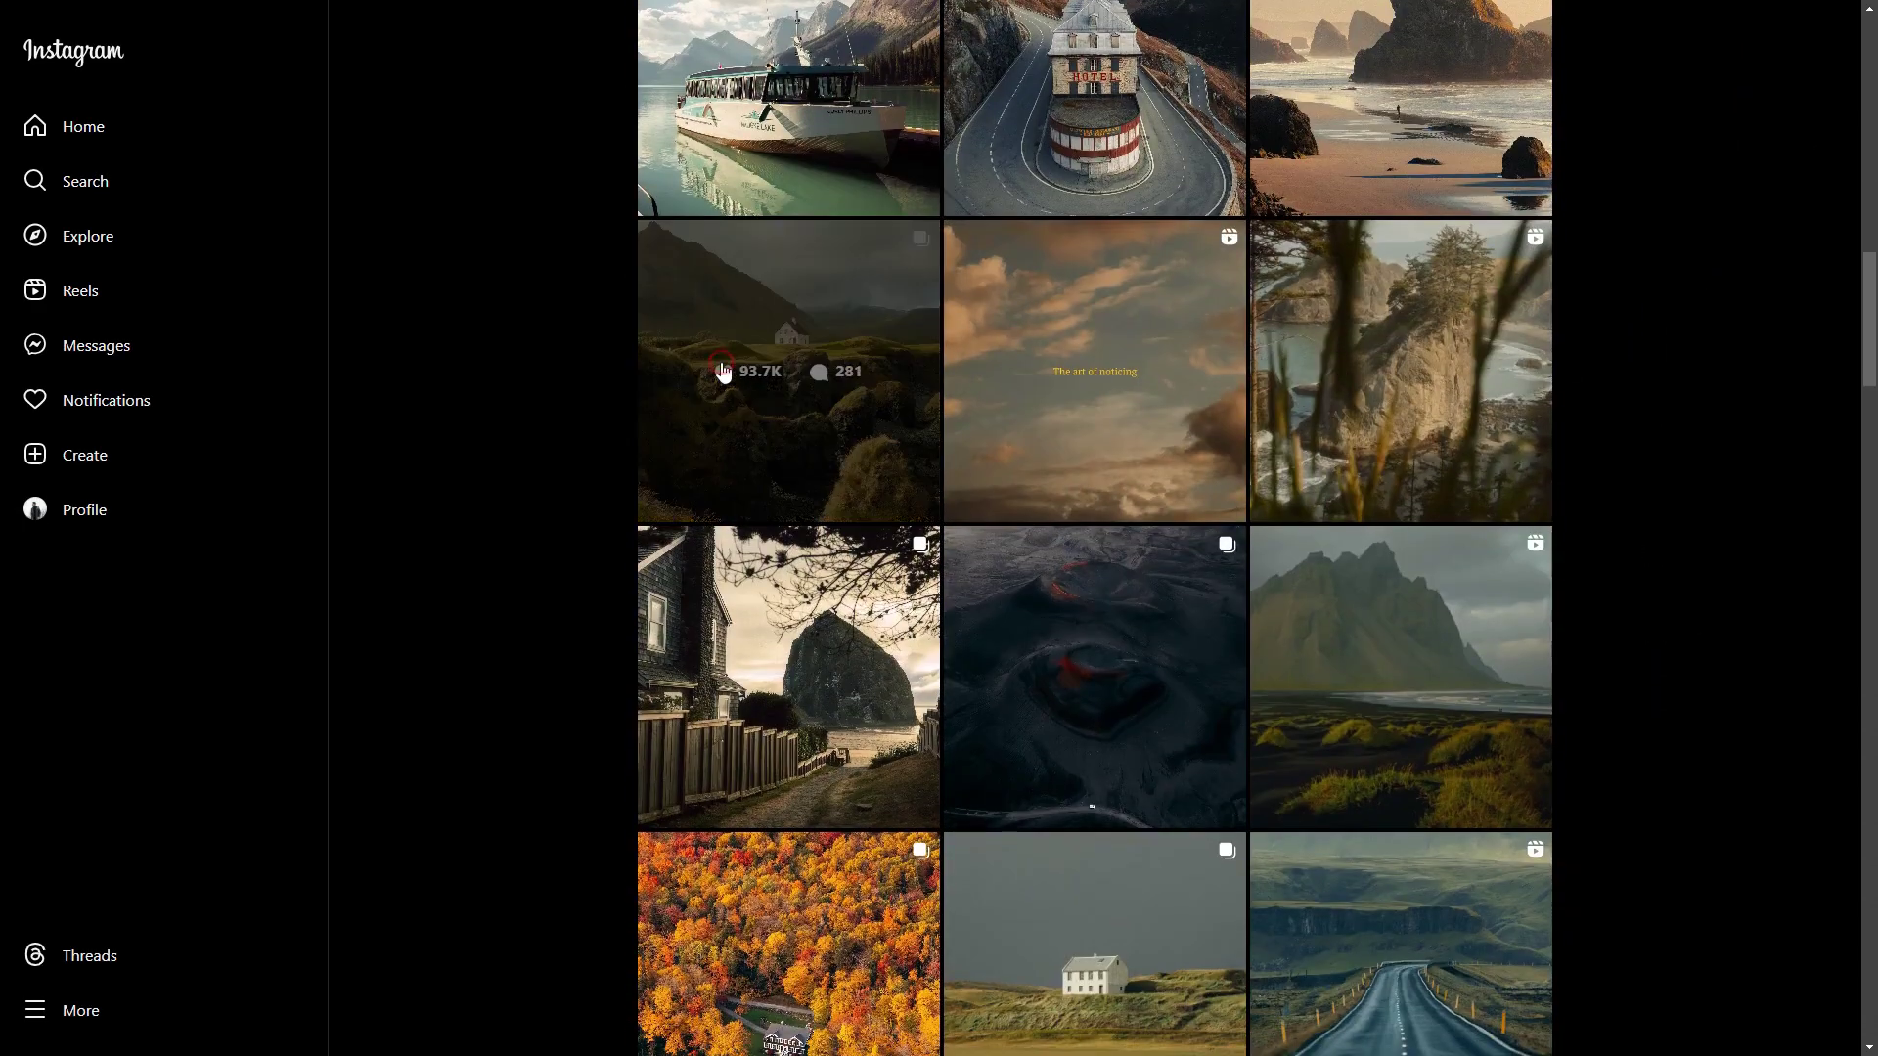
{"action": "left_click", "coordinate": [722, 371]}
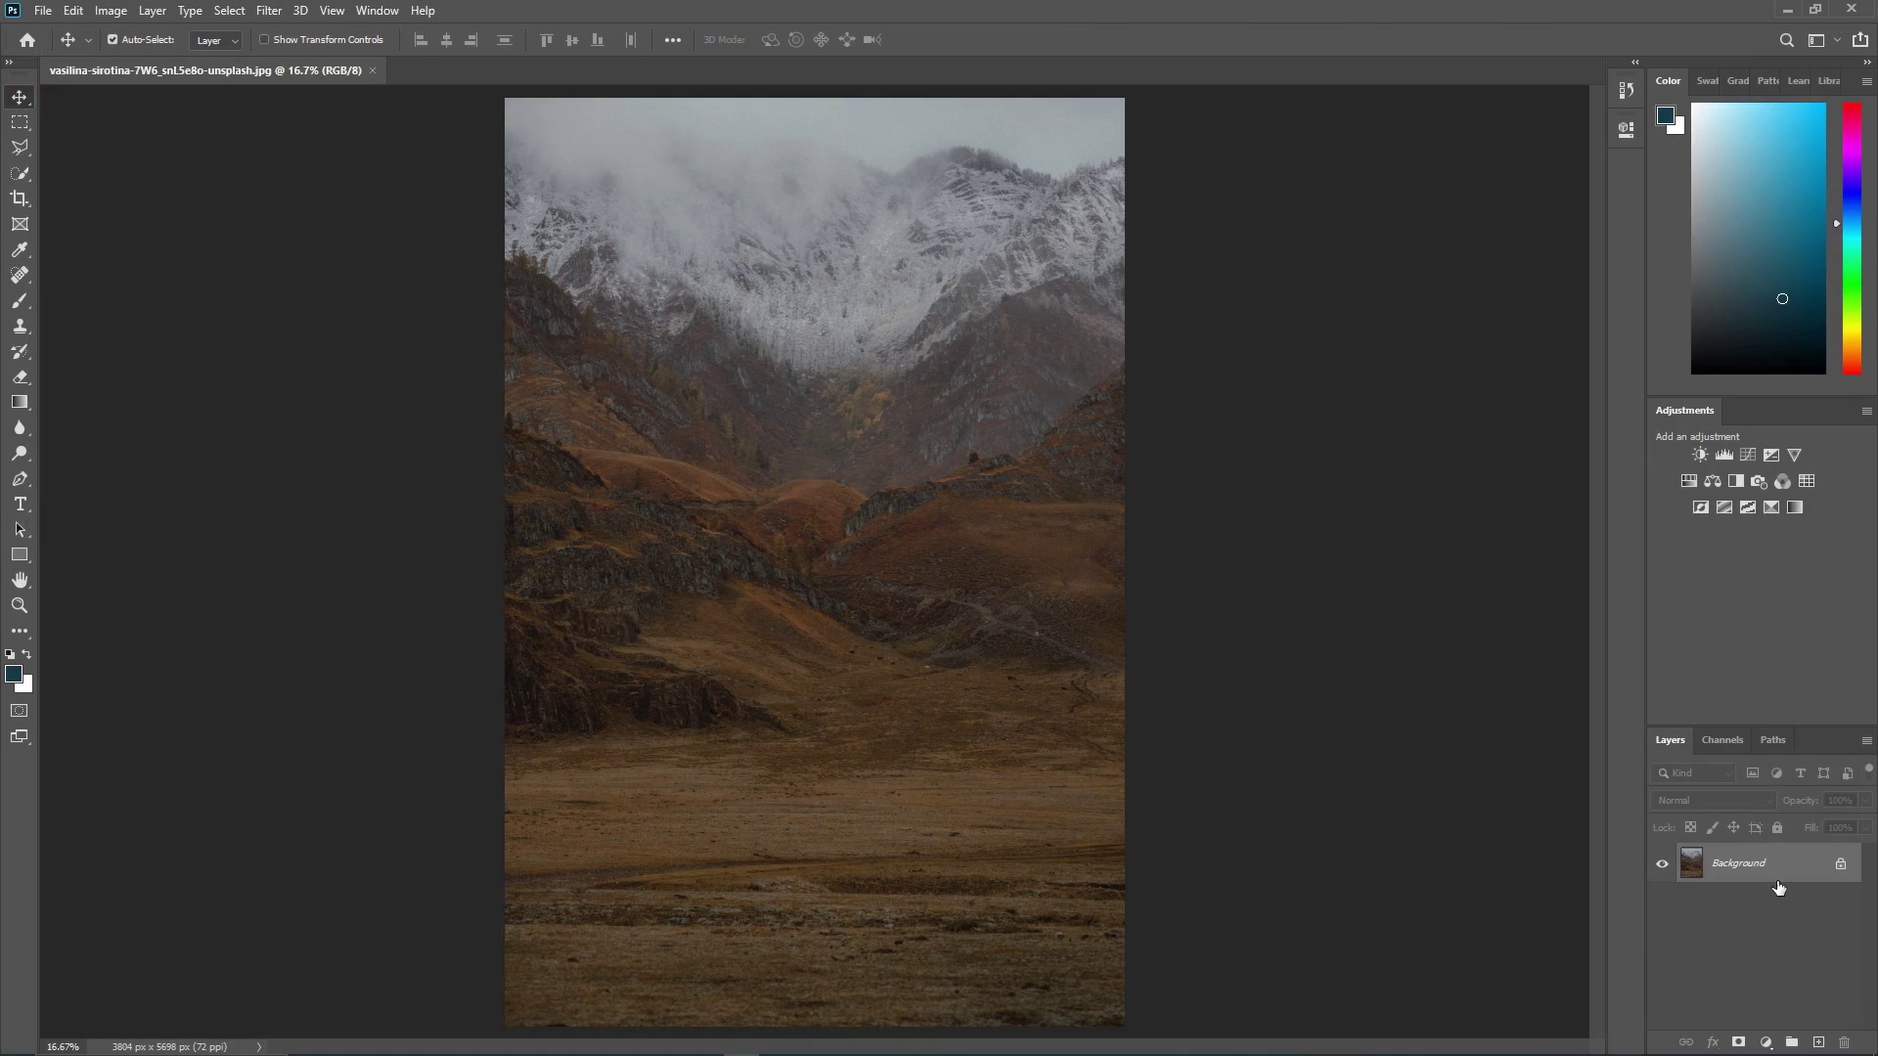
- Duplicate the Background layer and run the Camera Raw Filter on the copy
{"action": "left_click_drag", "start_coordinate": [1778, 887], "coordinate": [1819, 1043]}
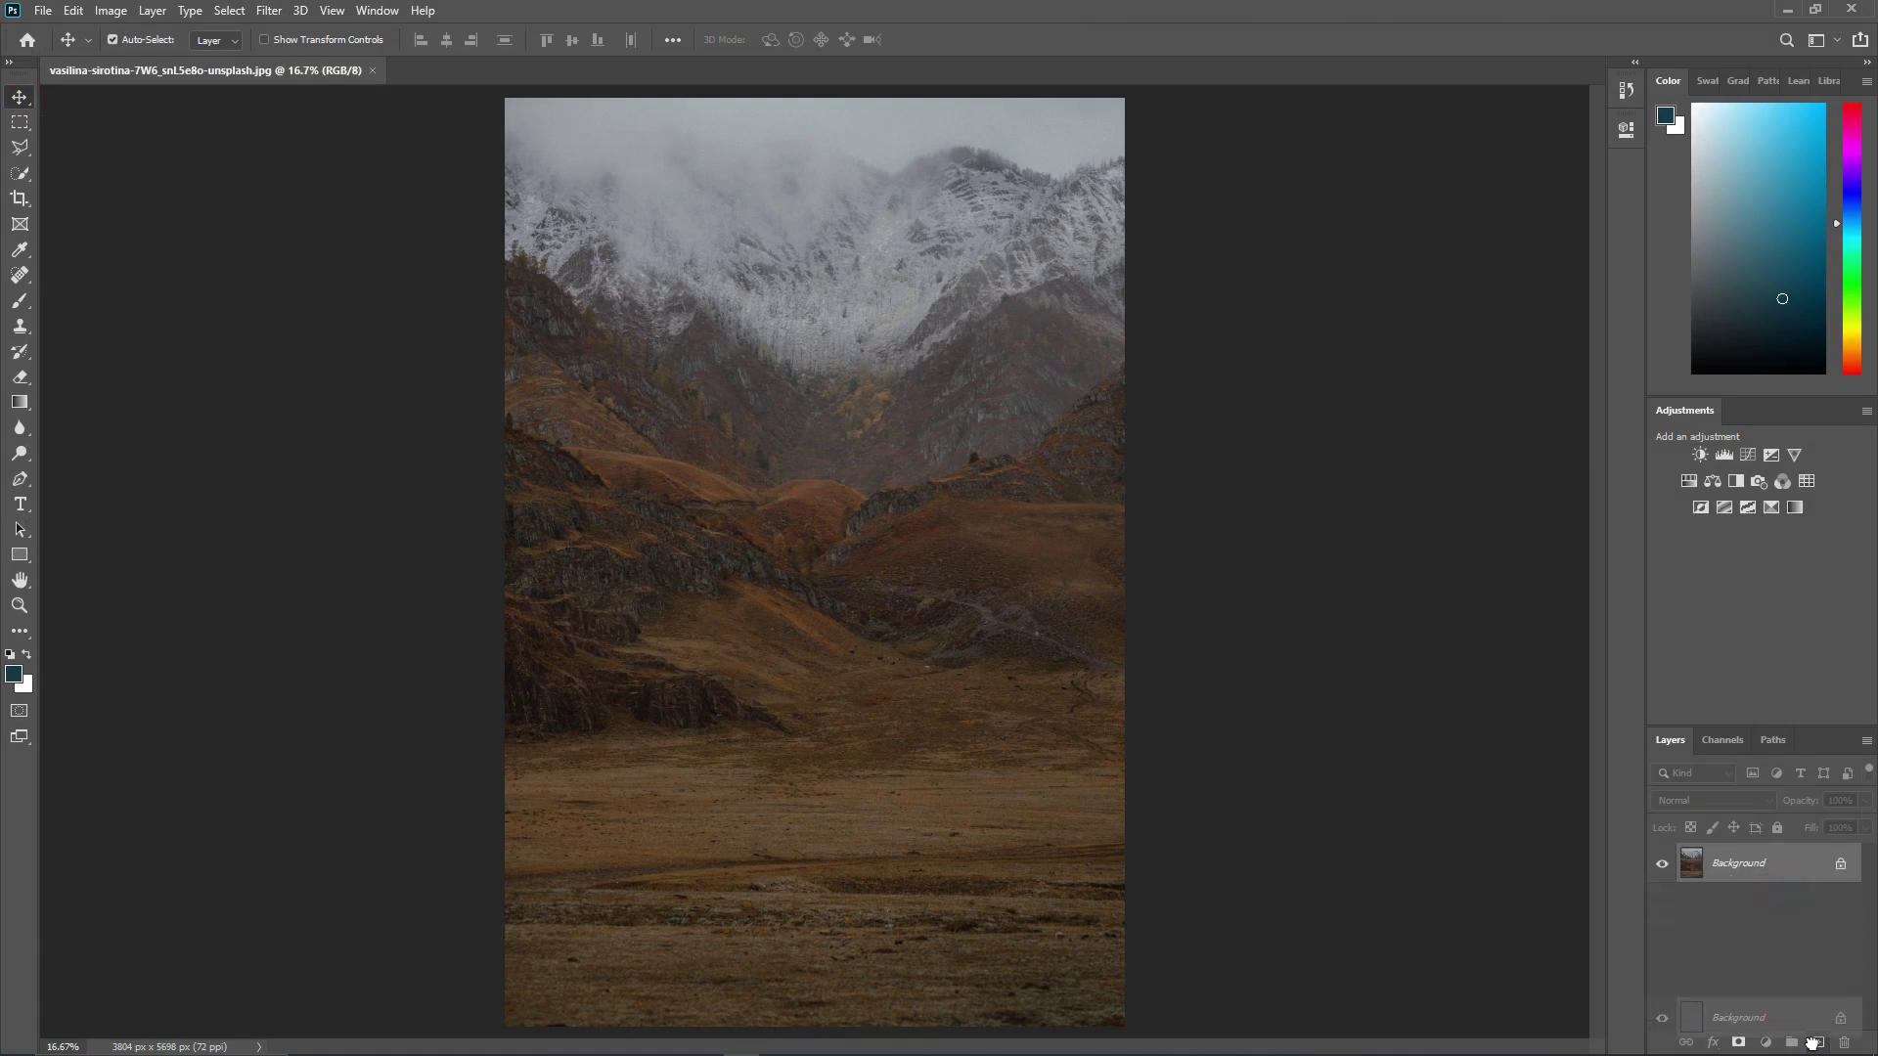
{"action": "left_click", "coordinate": [269, 10]}
{"action": "left_click", "coordinate": [319, 129]}
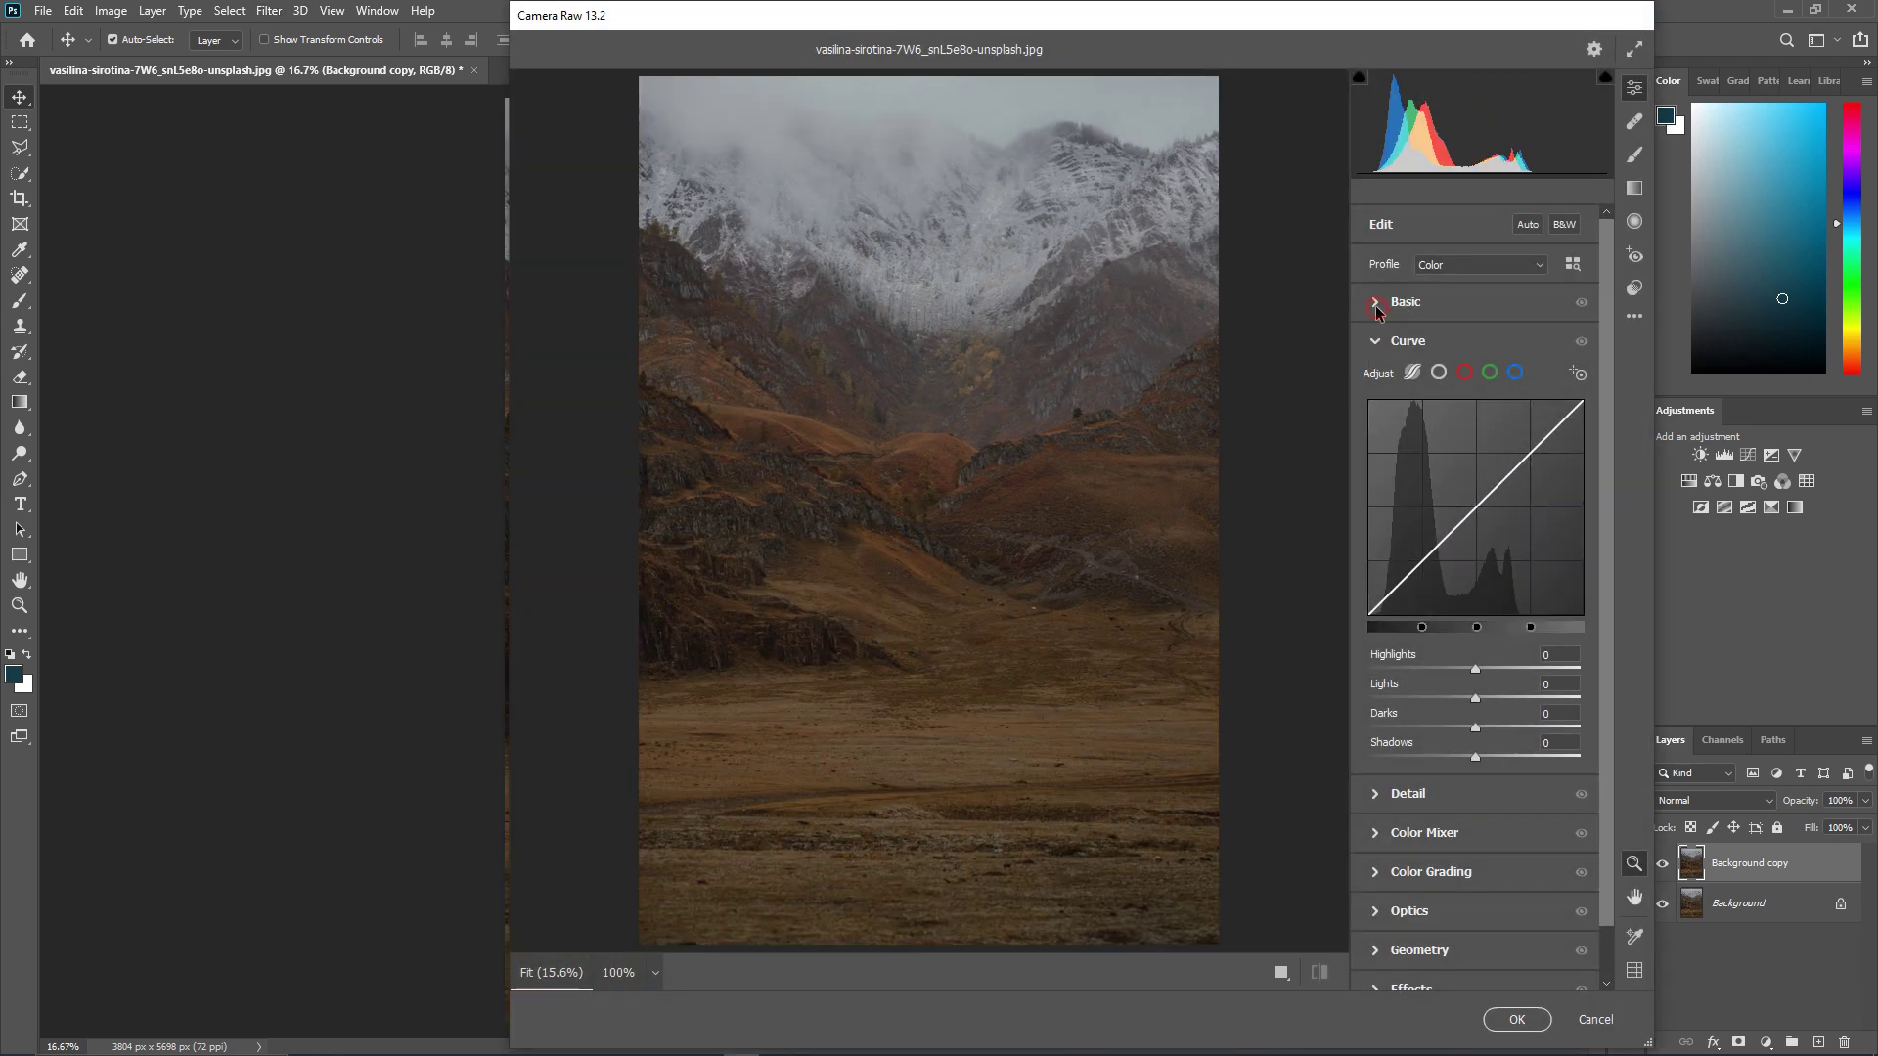
- In Basic, set Temperature +15, Exposure -0.40, Contrast -38 and Highlights -58
{"action": "left_click", "coordinate": [1377, 304]}
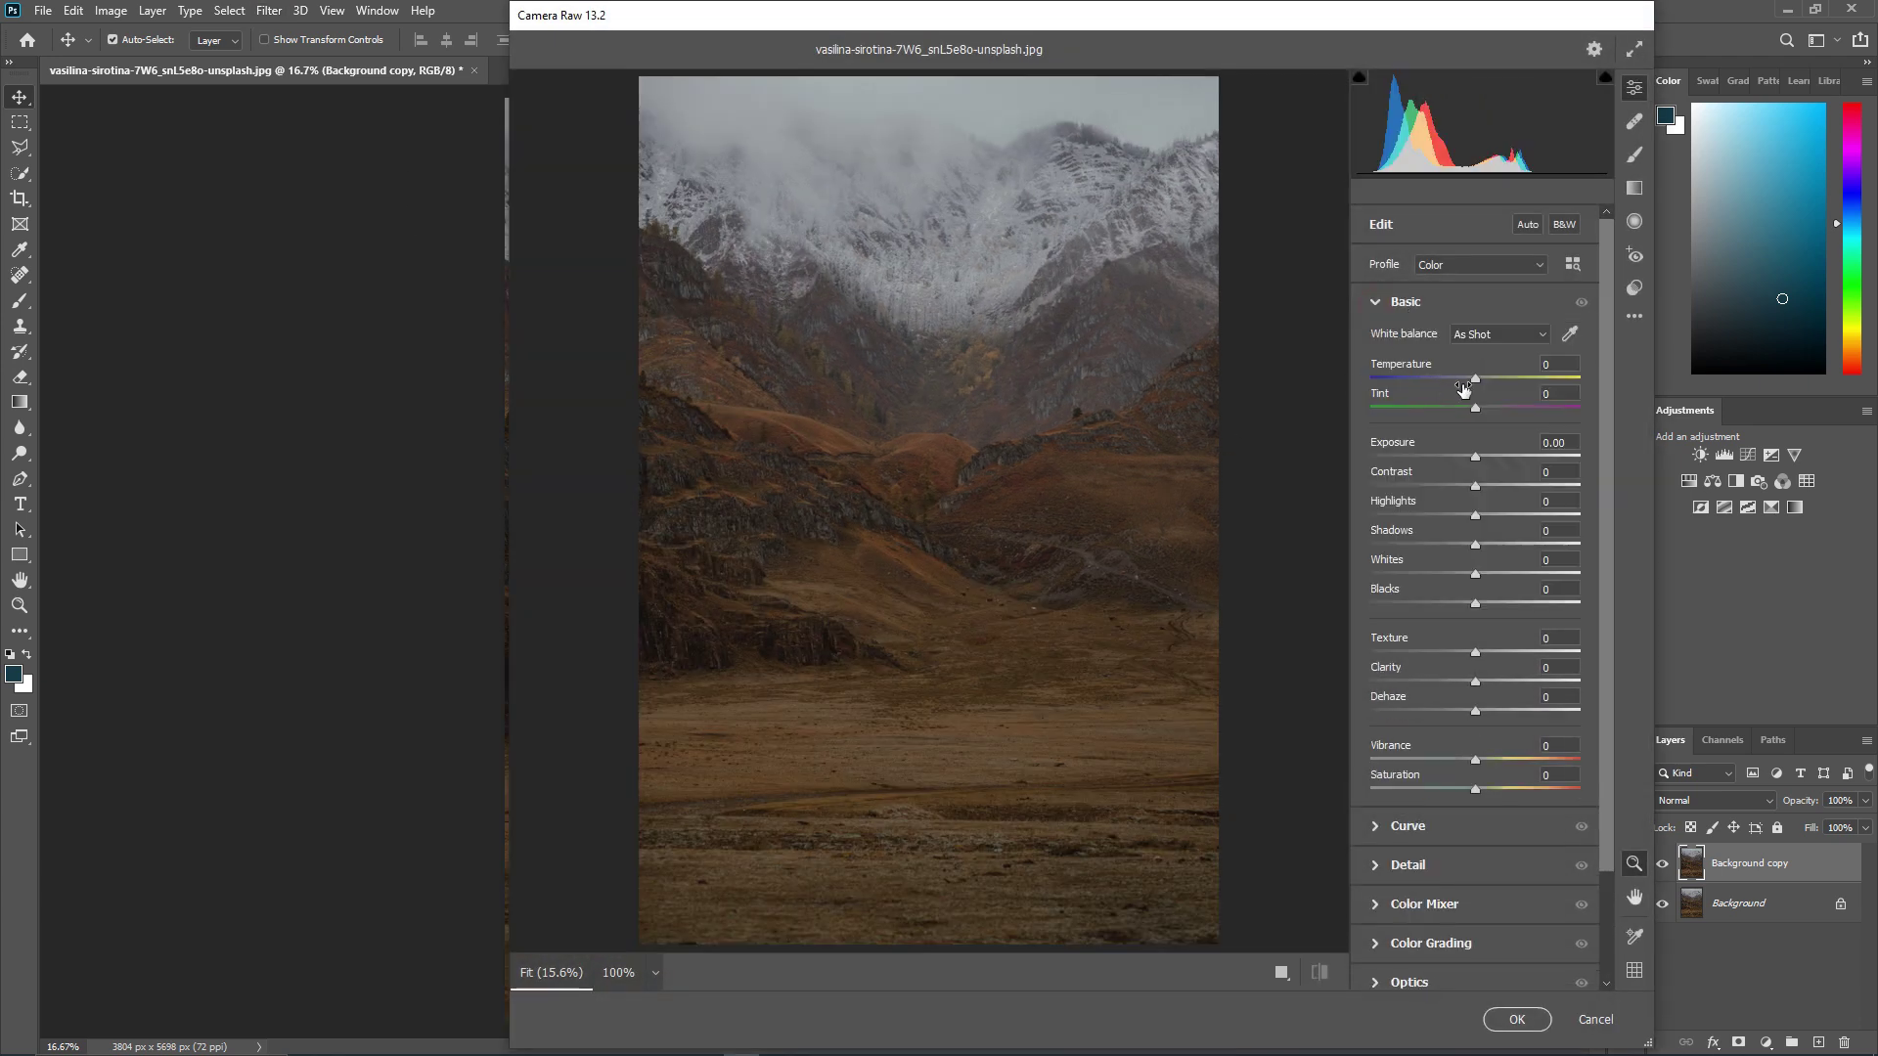
{"action": "left_click_drag", "start_coordinate": [1475, 379], "coordinate": [1456, 412]}
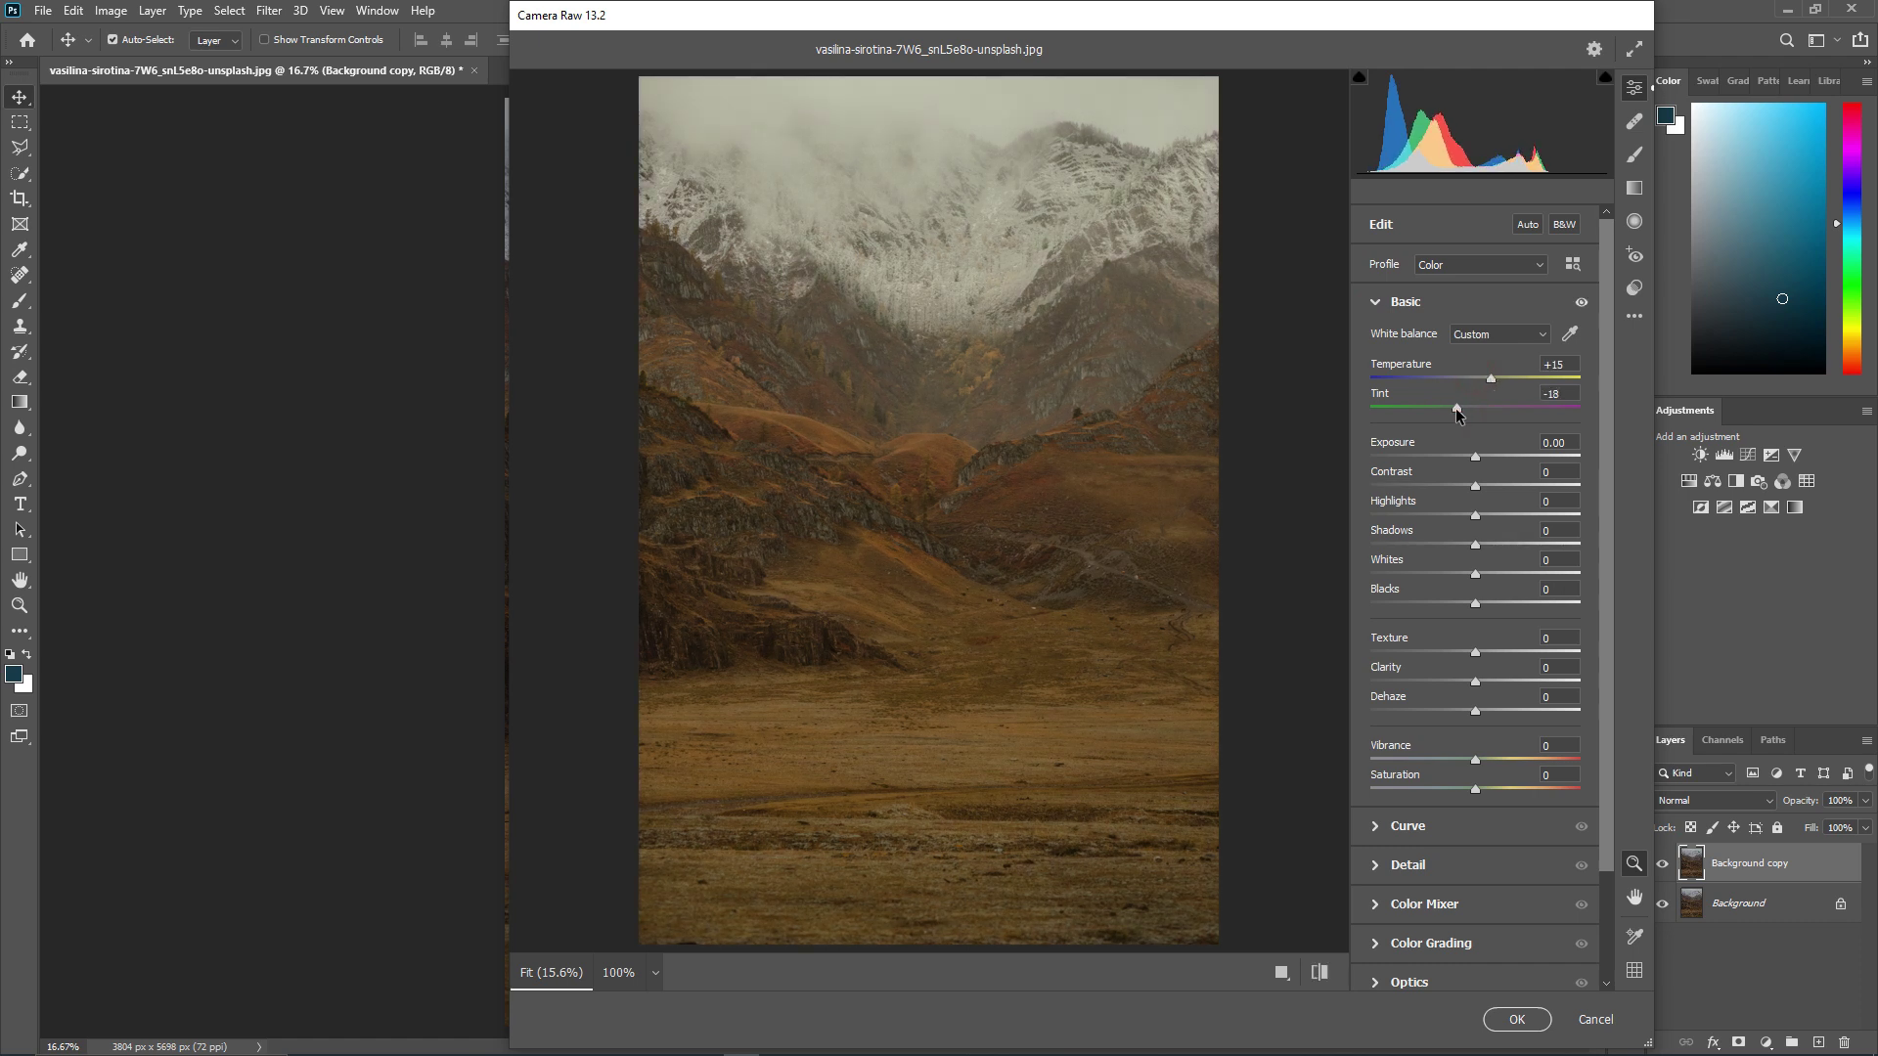
{"action": "left_click_drag", "start_coordinate": [1476, 457], "coordinate": [1467, 458]}
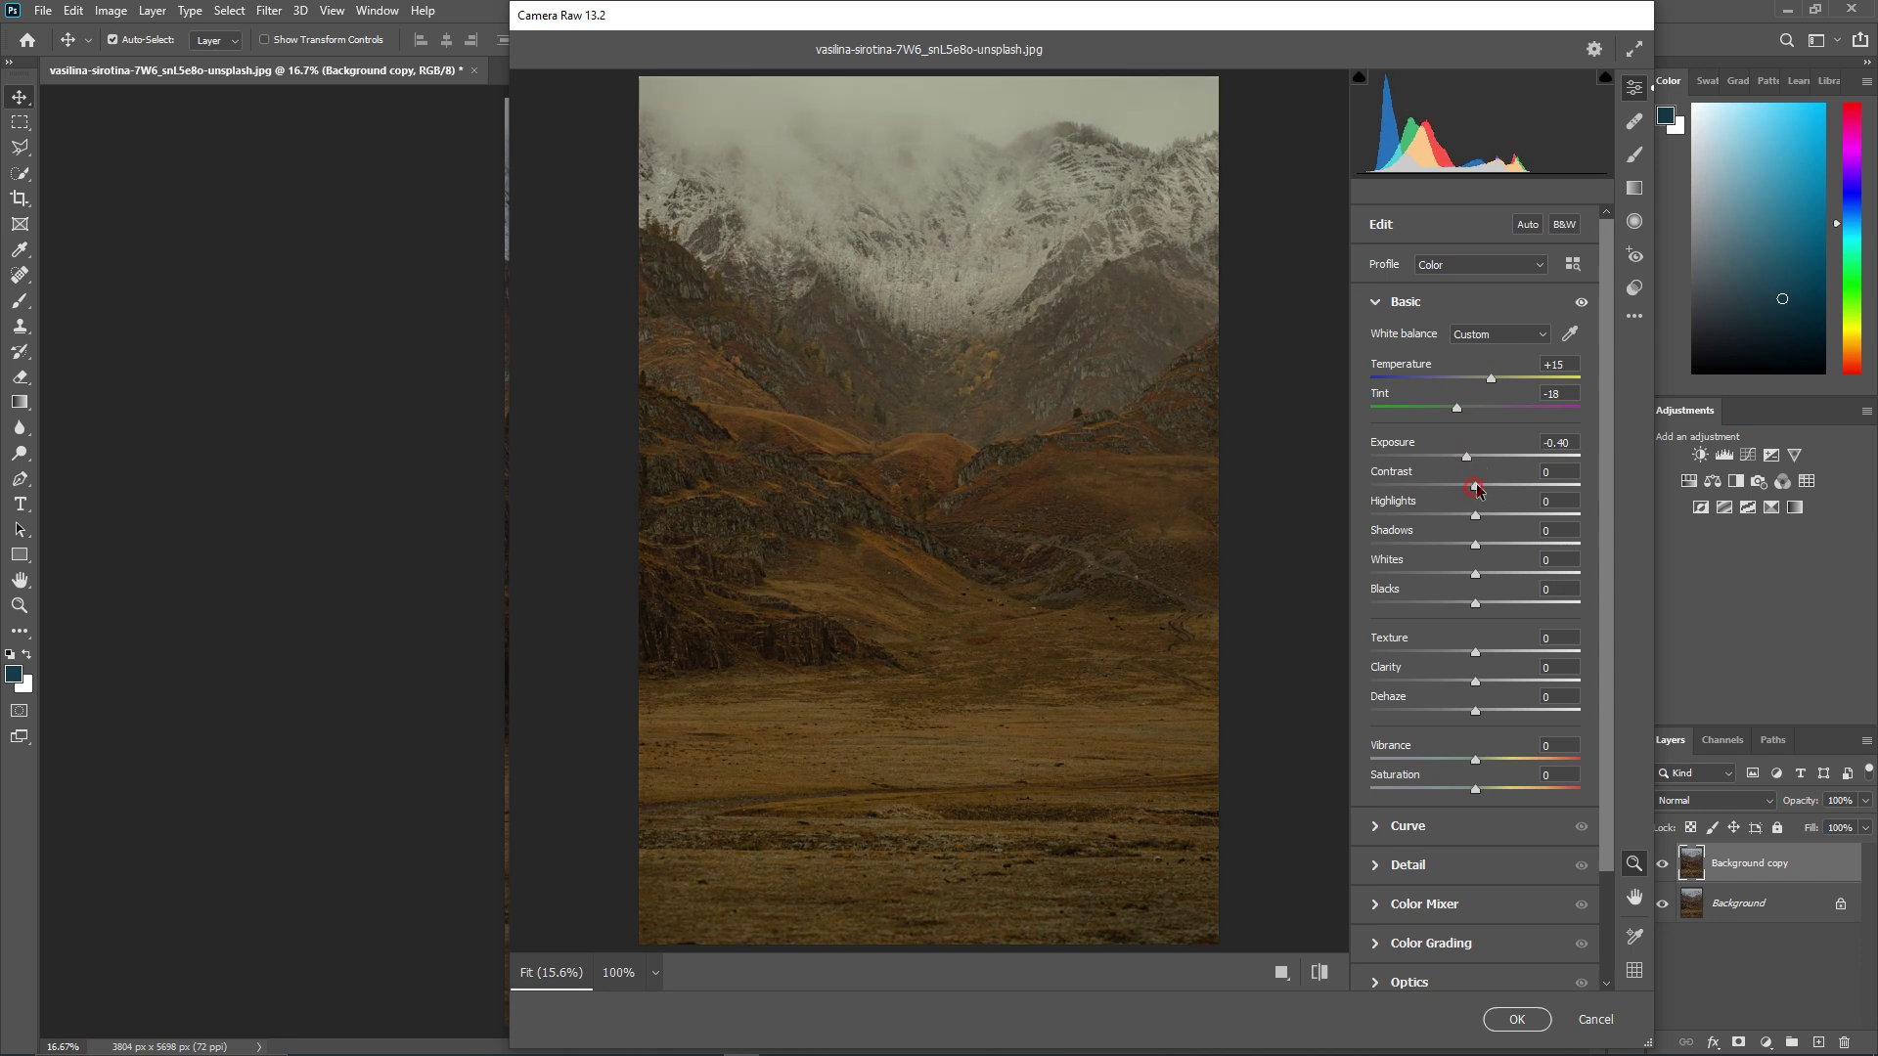
{"action": "left_click_drag", "start_coordinate": [1475, 486], "coordinate": [1433, 486]}
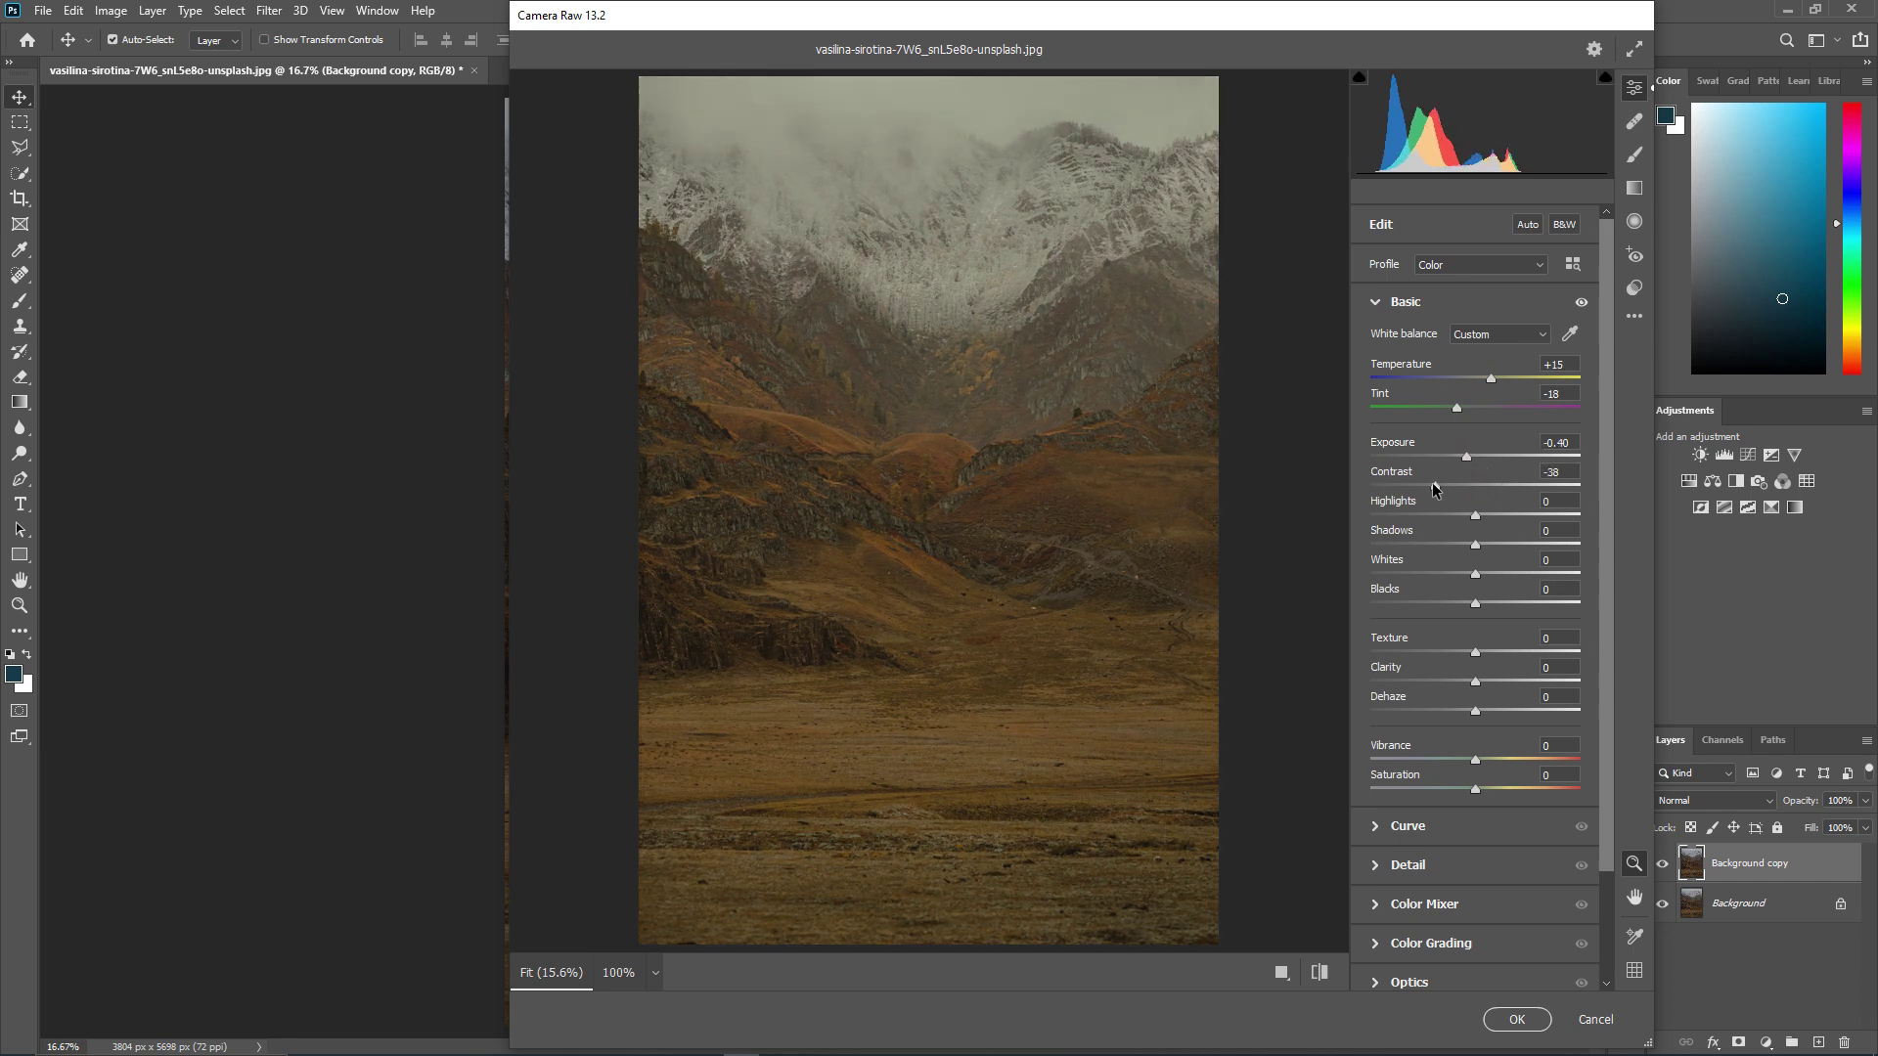
{"action": "left_click_drag", "start_coordinate": [1475, 514], "coordinate": [1371, 514]}
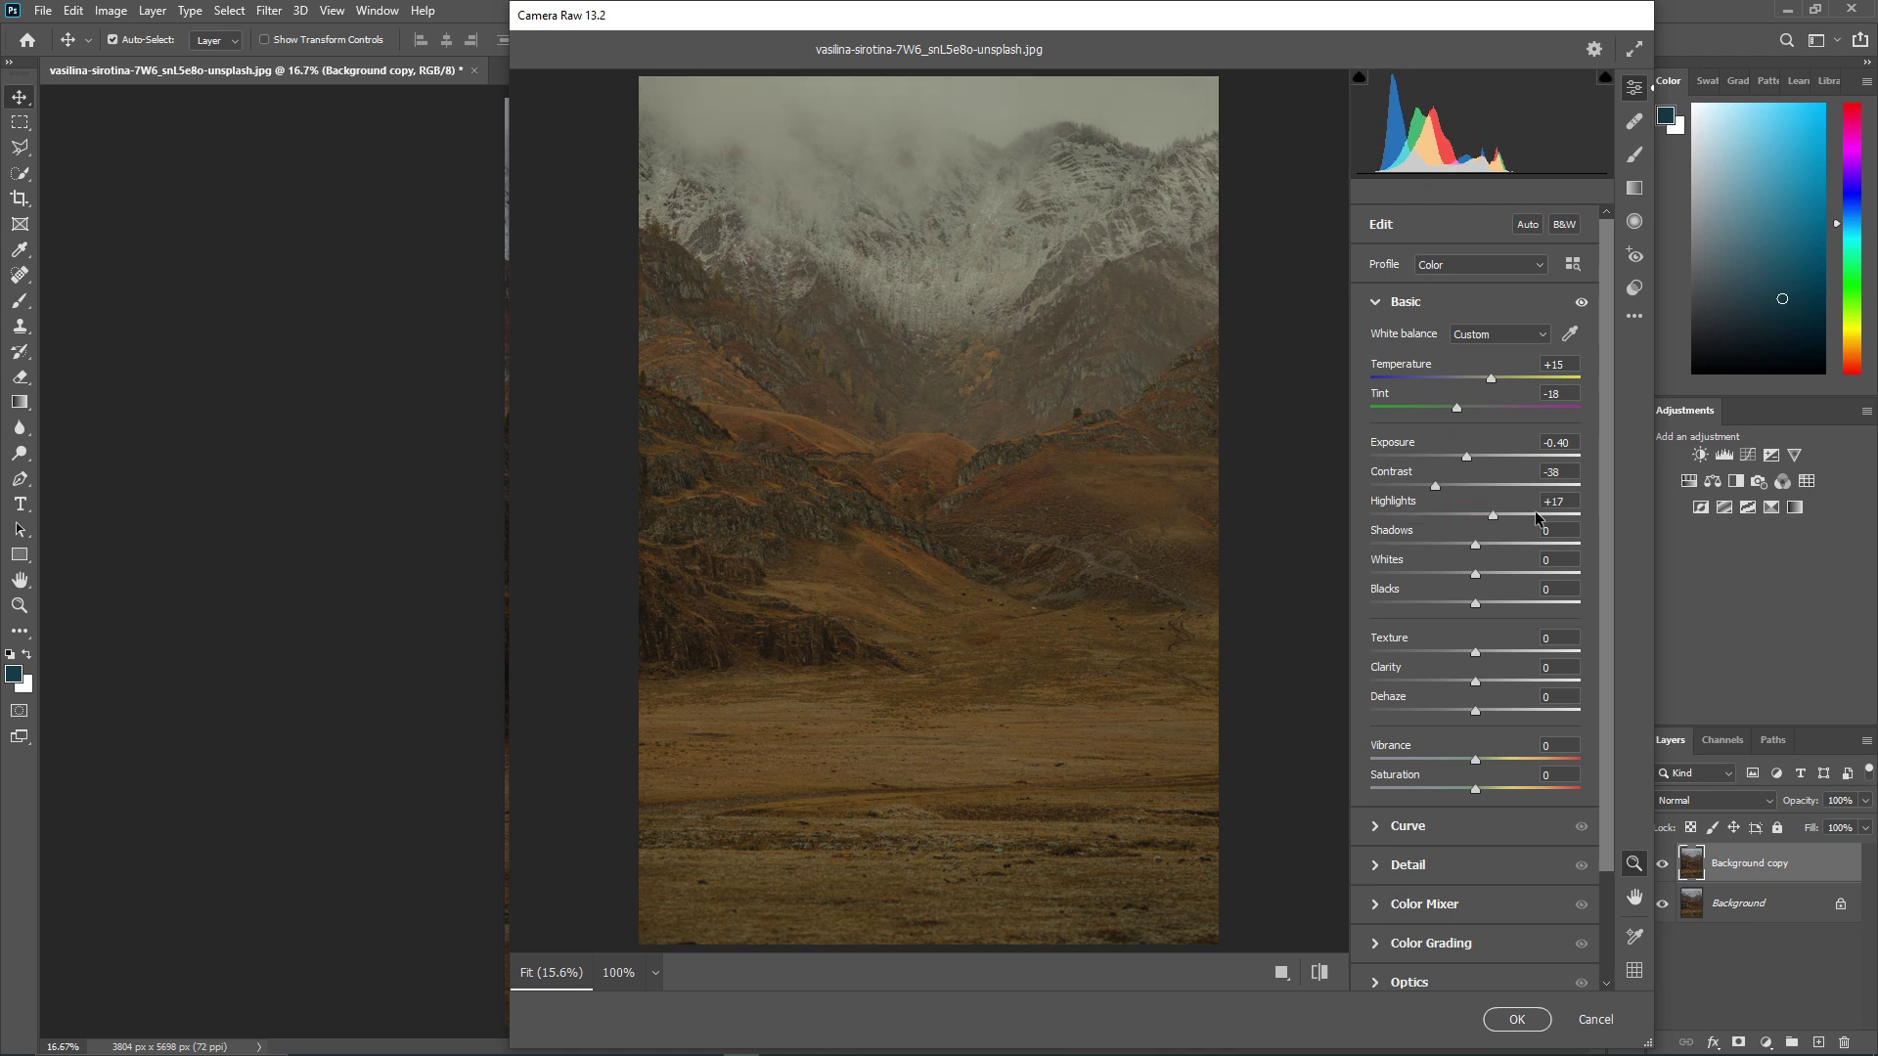
{"action": "left_click", "coordinate": [1414, 515]}
- Set Shadows -8, Tint -29, Clarity +23 and Texture +6
{"action": "mouse_move", "coordinate": [1467, 545]}
{"action": "left_mouse_down"}
{"action": "mouse_move", "coordinate": [1298, 554]}
{"action": "mouse_move", "coordinate": [1466, 545]}
{"action": "left_mouse_up"}
{"action": "left_click_drag", "start_coordinate": [1454, 416], "coordinate": [1440, 419]}
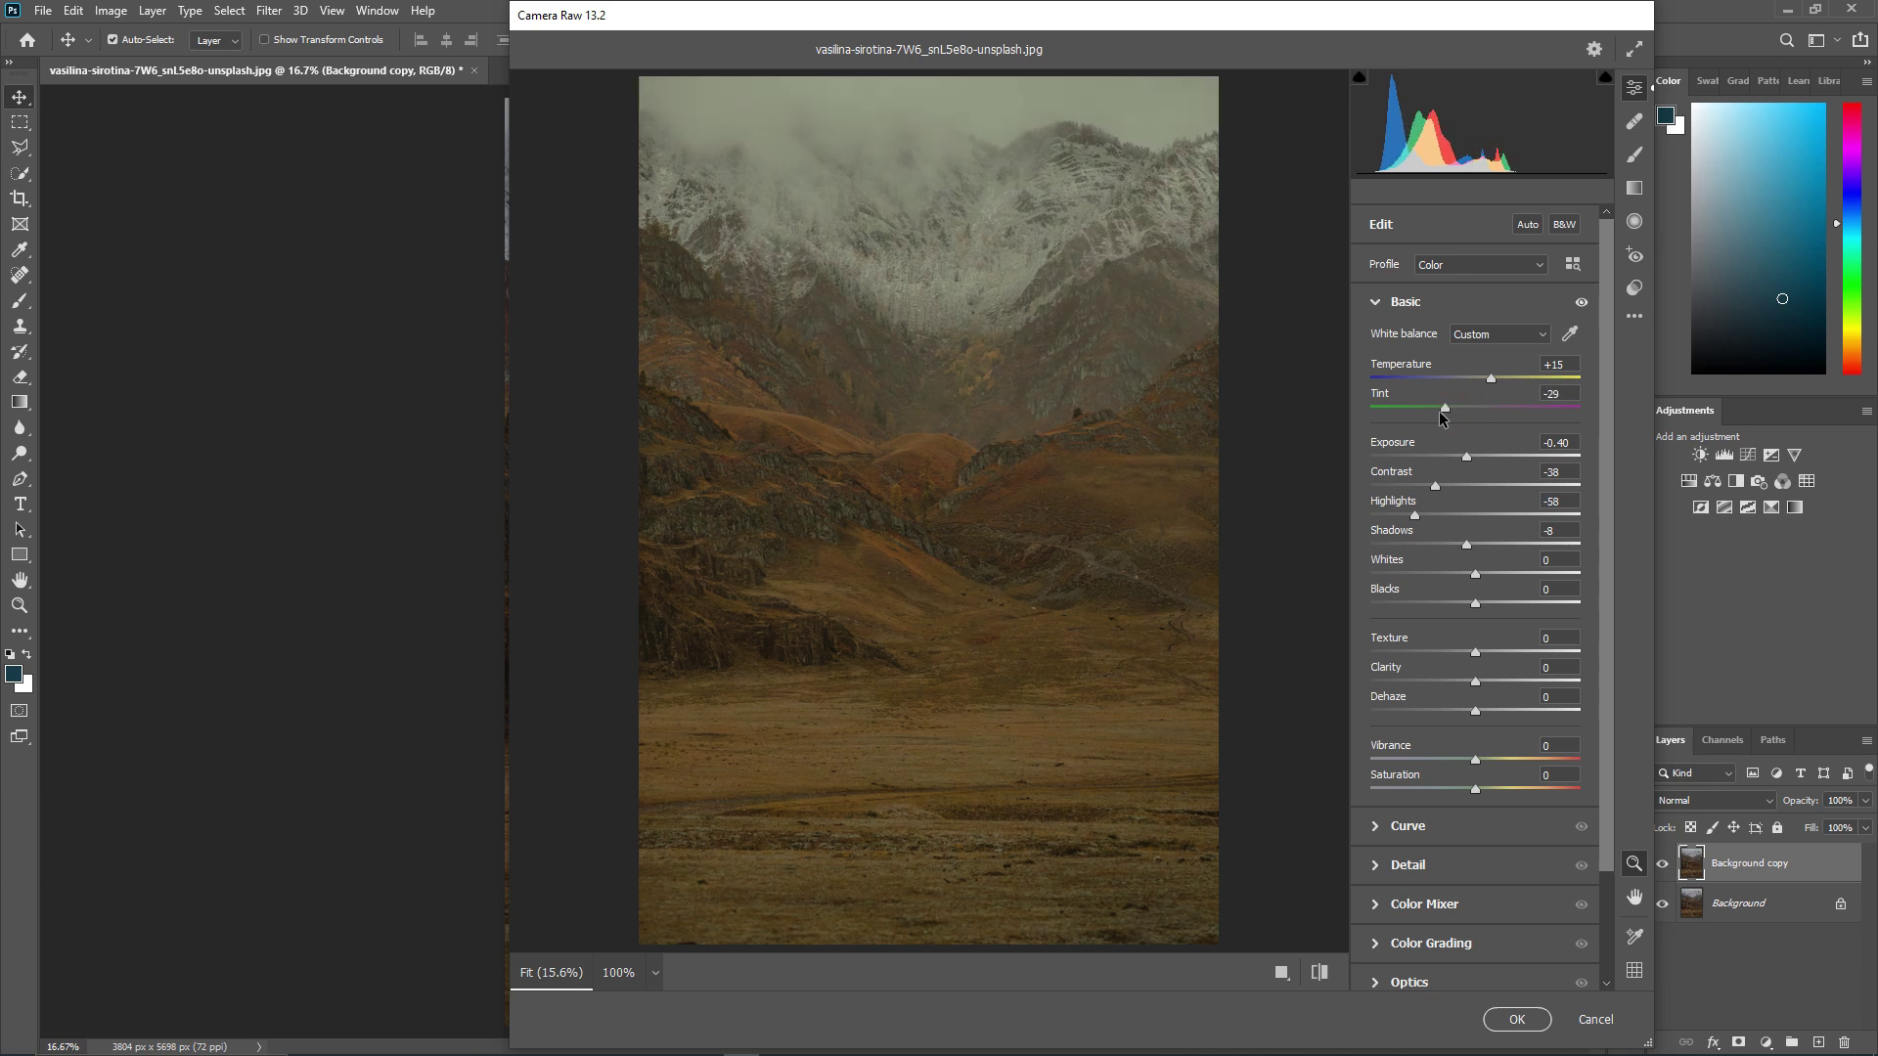
{"action": "left_click_drag", "start_coordinate": [1476, 682], "coordinate": [1500, 682]}
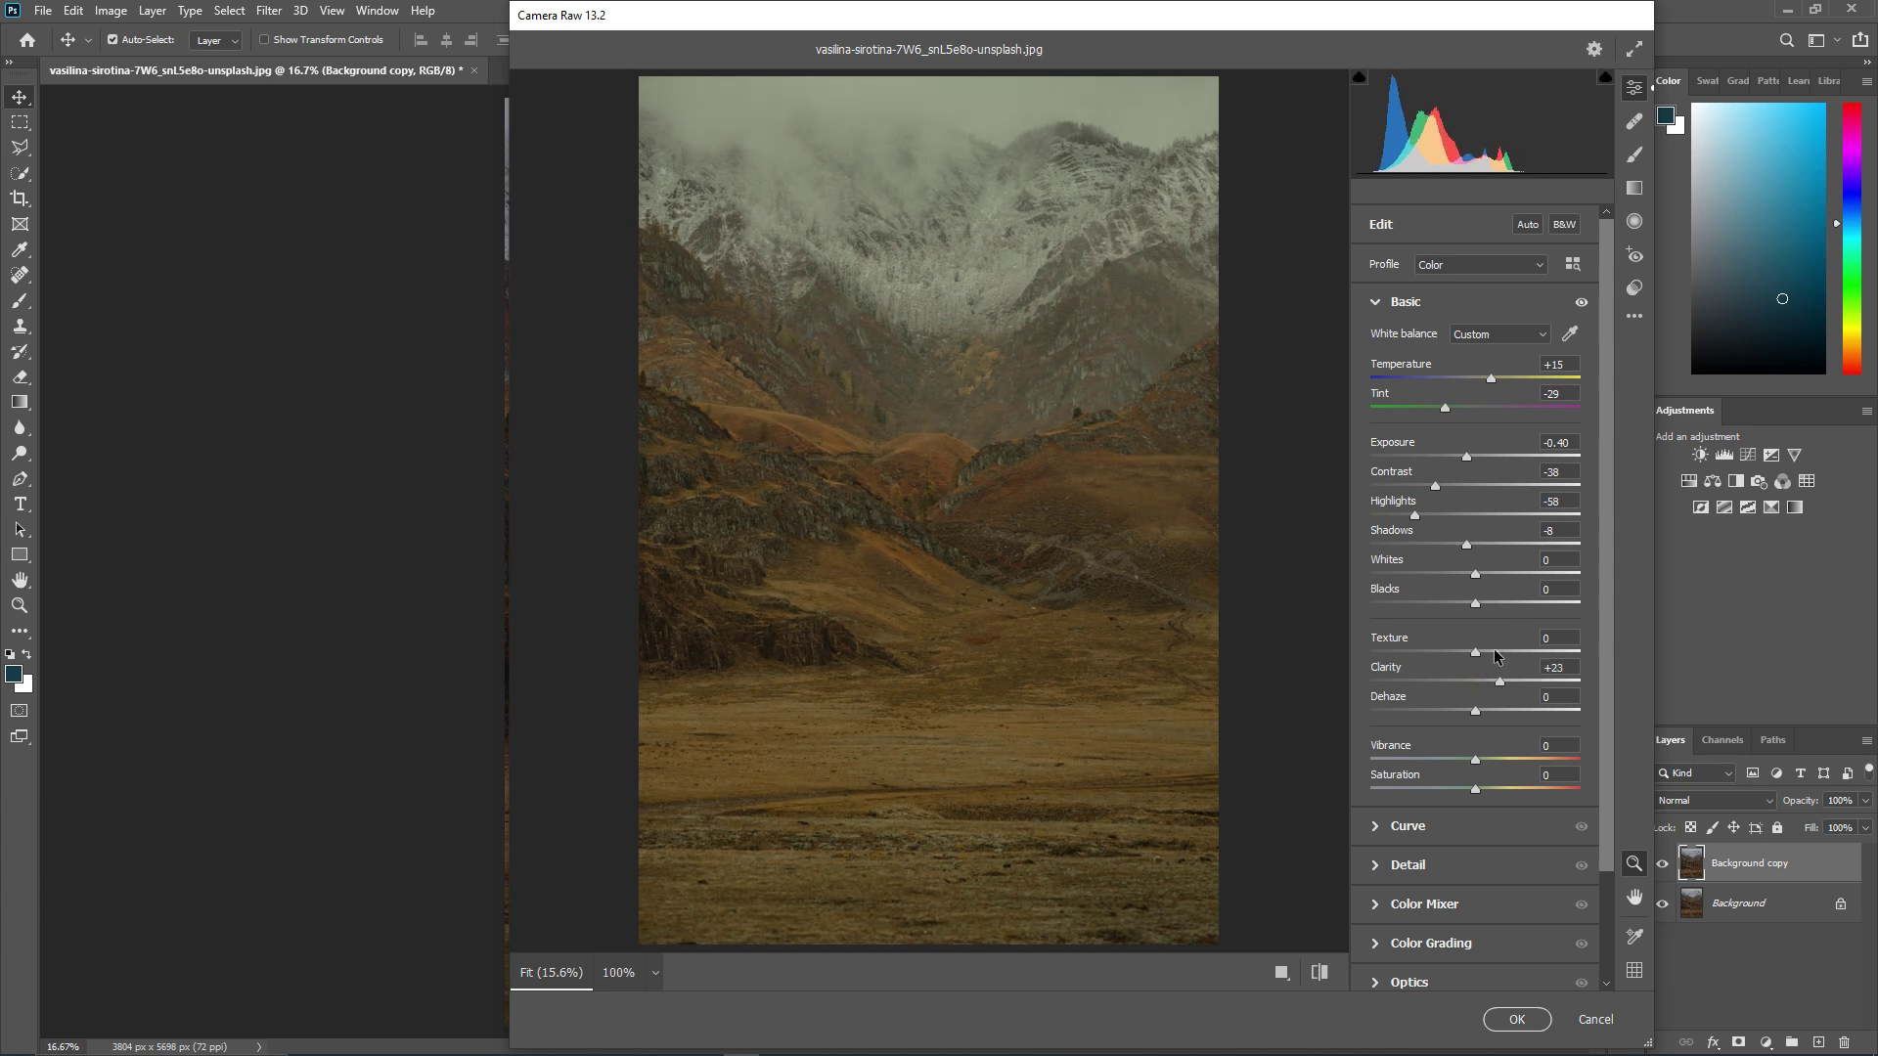
{"action": "mouse_move", "coordinate": [1479, 658]}
{"action": "left_mouse_down"}
{"action": "mouse_move", "coordinate": [1460, 660]}
{"action": "mouse_move", "coordinate": [1485, 666]}
{"action": "left_mouse_up"}
{"action": "left_click", "coordinate": [1436, 839]}
- Set the tone curve Highlights to +30, keeping Lights at 0
{"action": "left_click_drag", "start_coordinate": [1475, 698], "coordinate": [1479, 714]}
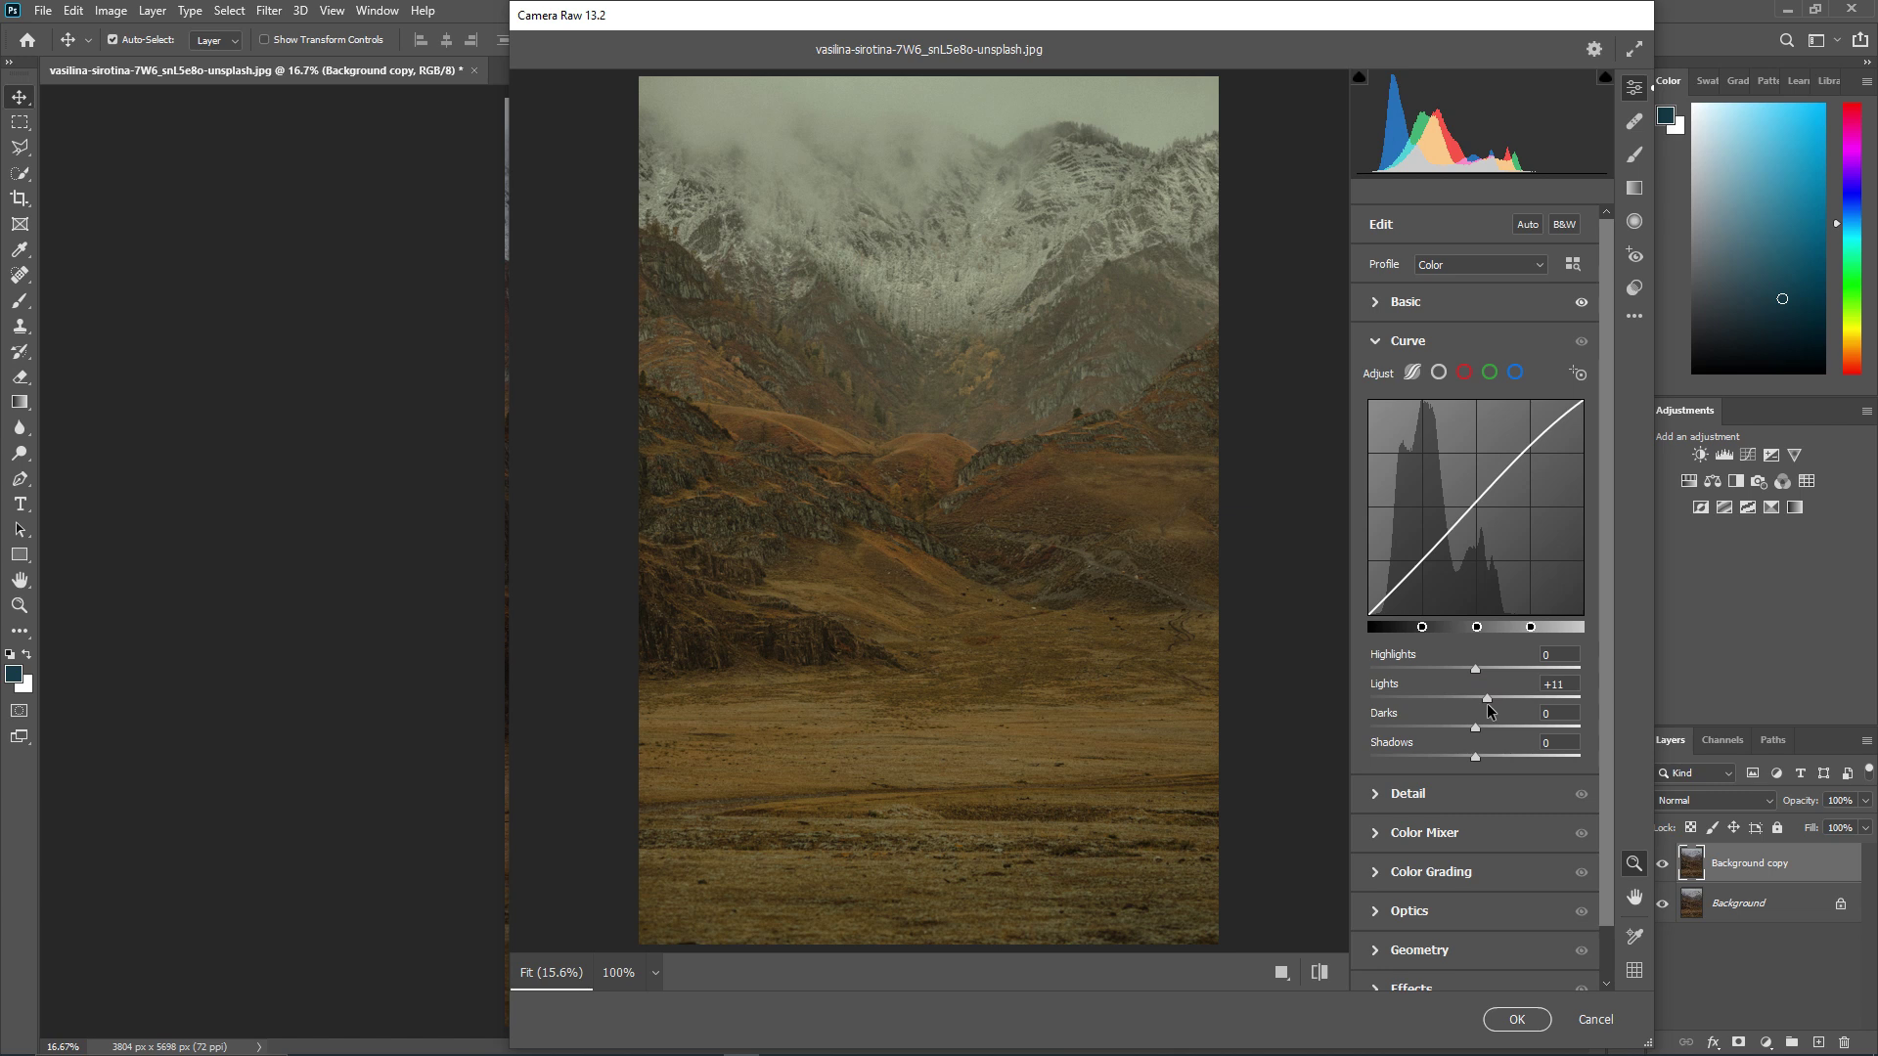
{"action": "double_click", "coordinate": [1478, 698]}
{"action": "left_click_drag", "start_coordinate": [1475, 669], "coordinate": [1536, 678]}
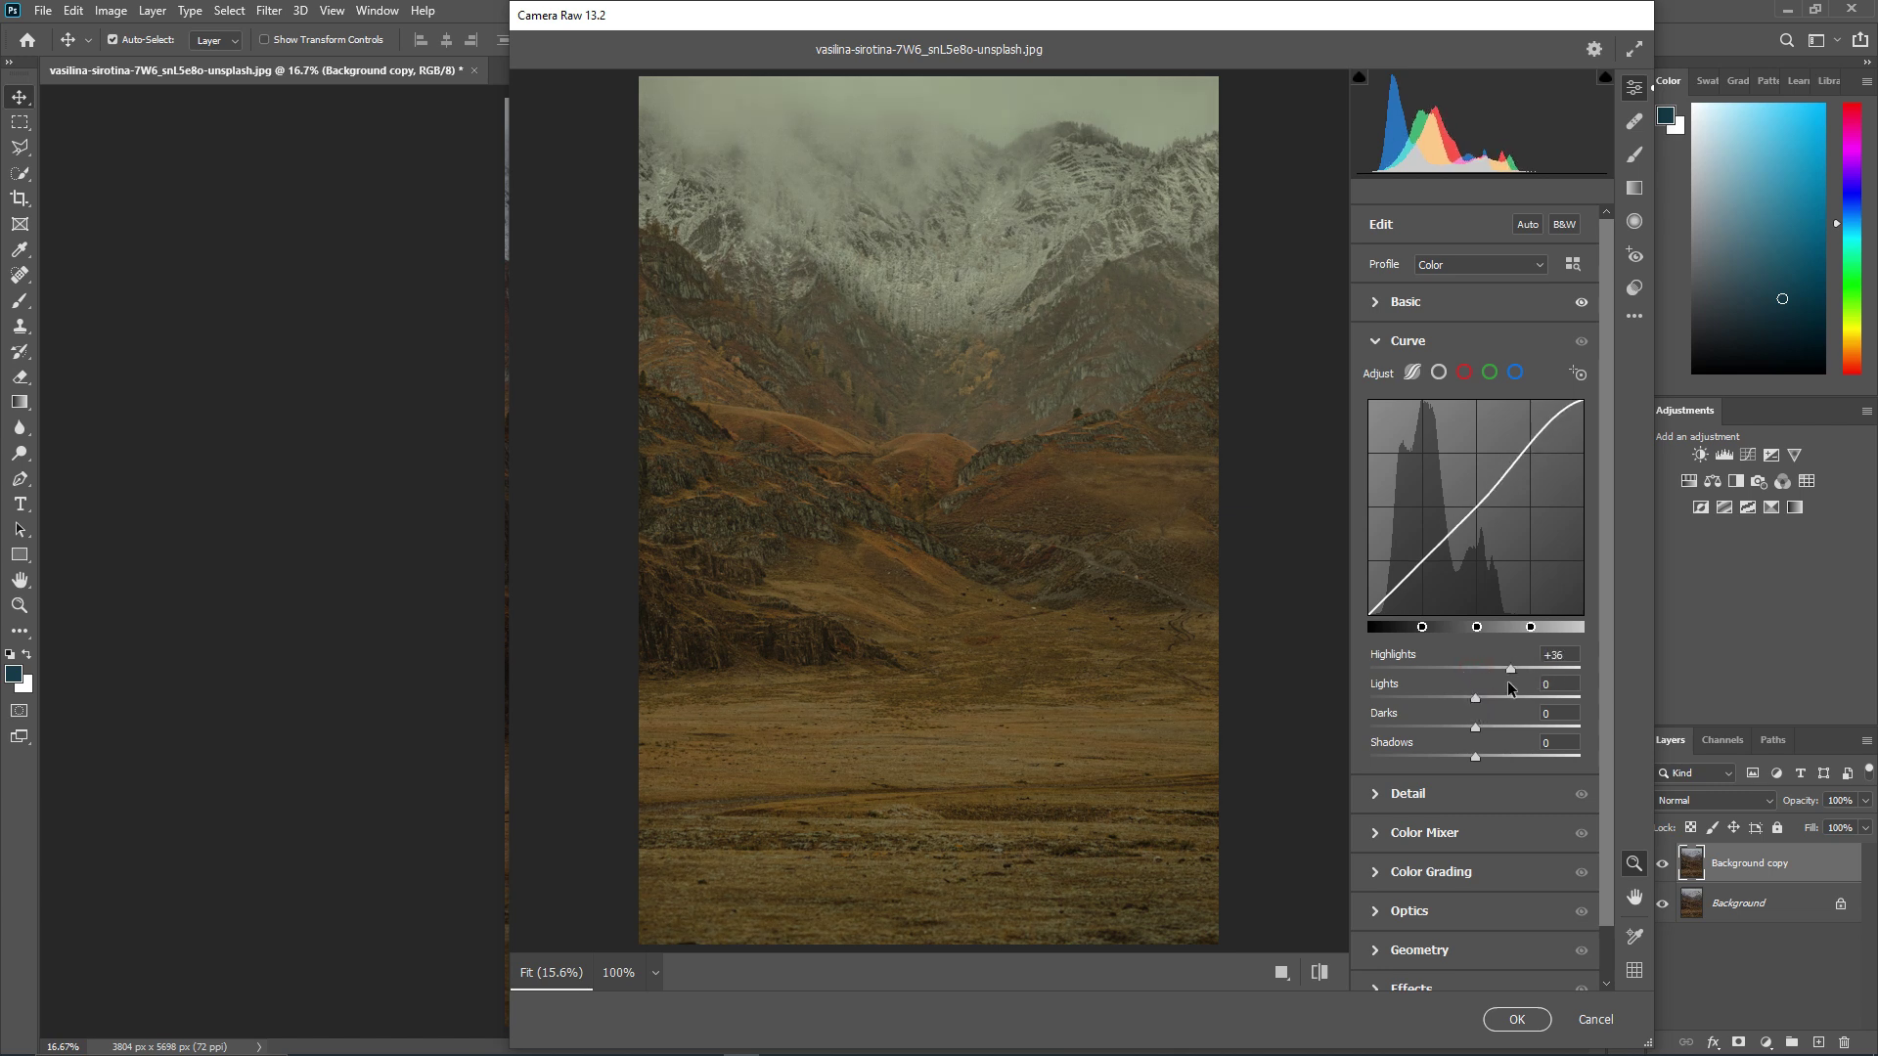
{"action": "left_click", "coordinate": [1400, 836]}
{"action": "scroll", "coordinate": [1408, 753], "scroll_direction": "down", "scroll_amount": 5}
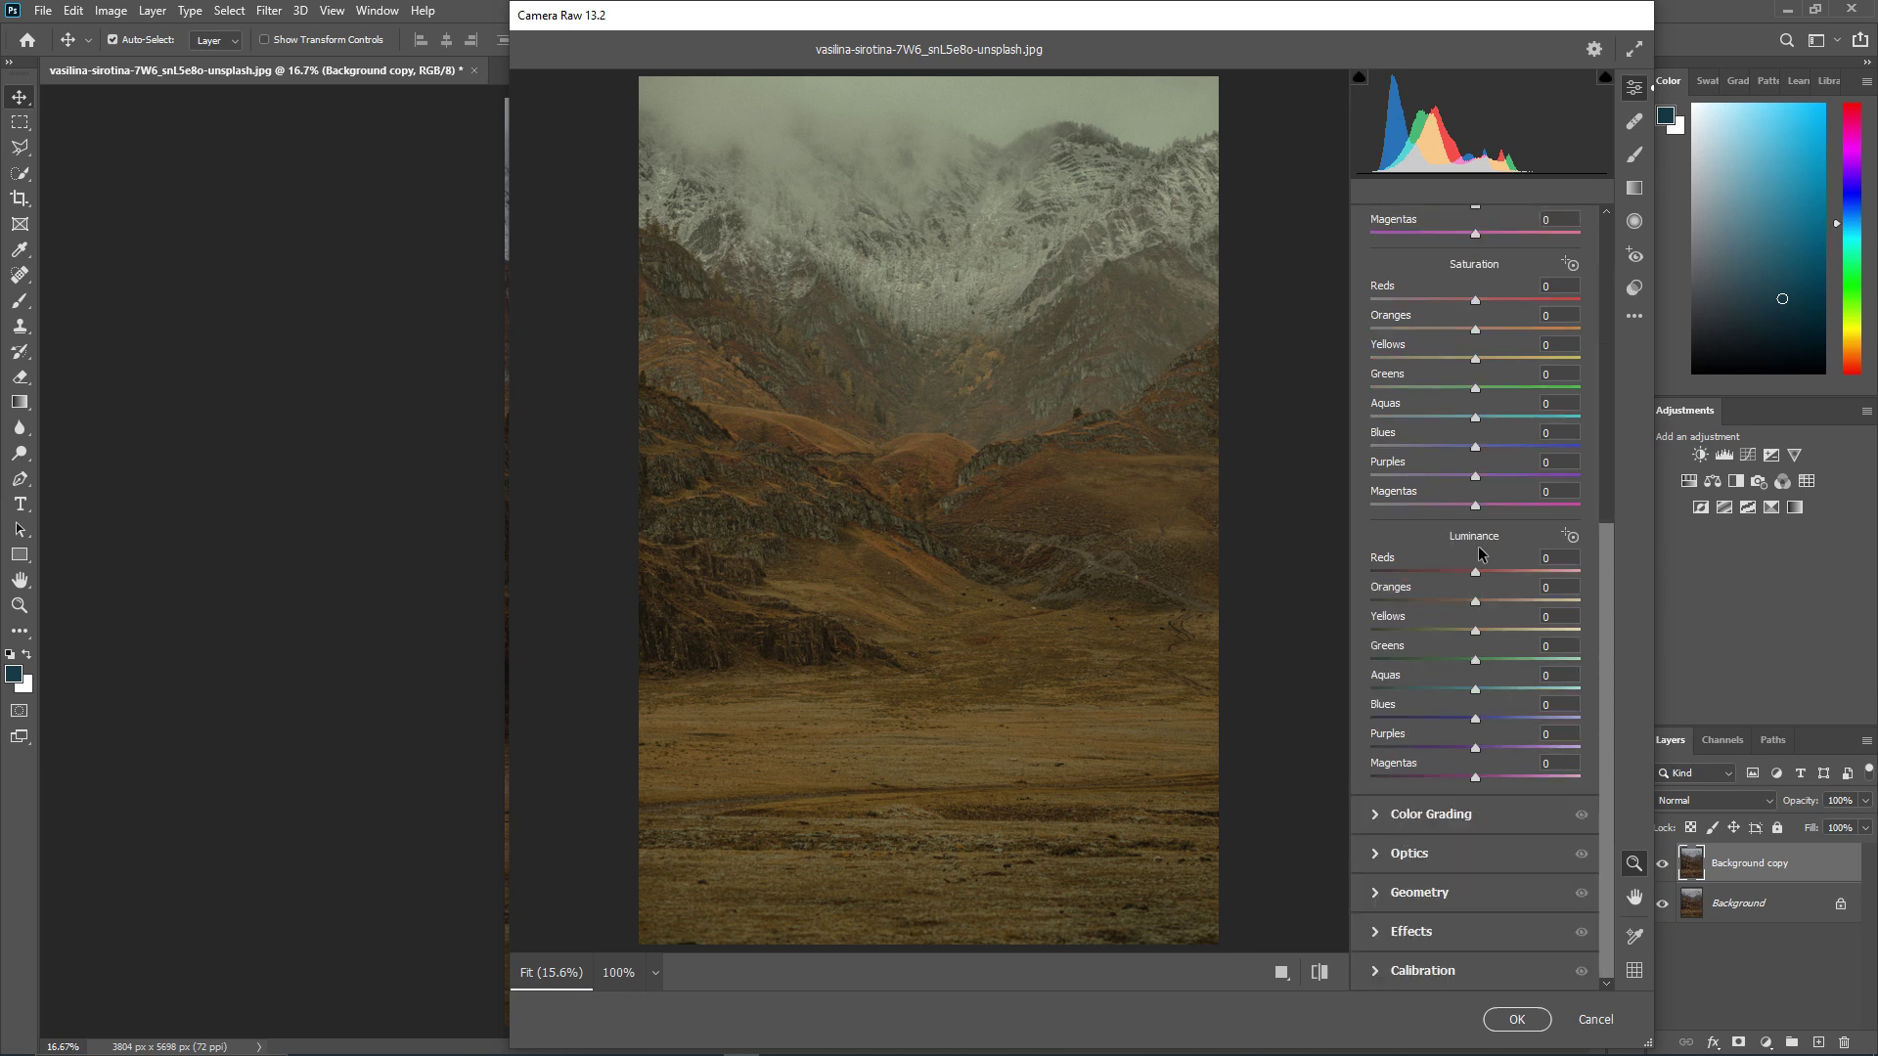
- In the Color Mixer, set Greens saturation +100, boost Yellows saturation, and Greens hue -50
{"action": "mouse_move", "coordinate": [1476, 657]}
{"action": "left_mouse_down"}
{"action": "mouse_move", "coordinate": [1700, 691]}
{"action": "mouse_move", "coordinate": [1484, 633]}
{"action": "left_mouse_up"}
{"action": "left_click_drag", "start_coordinate": [1475, 388], "coordinate": [1633, 388]}
{"action": "mouse_move", "coordinate": [1475, 358]}
{"action": "left_mouse_down"}
{"action": "mouse_move", "coordinate": [1561, 358]}
{"action": "mouse_move", "coordinate": [1475, 359]}
{"action": "left_mouse_up"}
{"action": "scroll", "coordinate": [1481, 363], "scroll_direction": "up", "scroll_amount": 5}
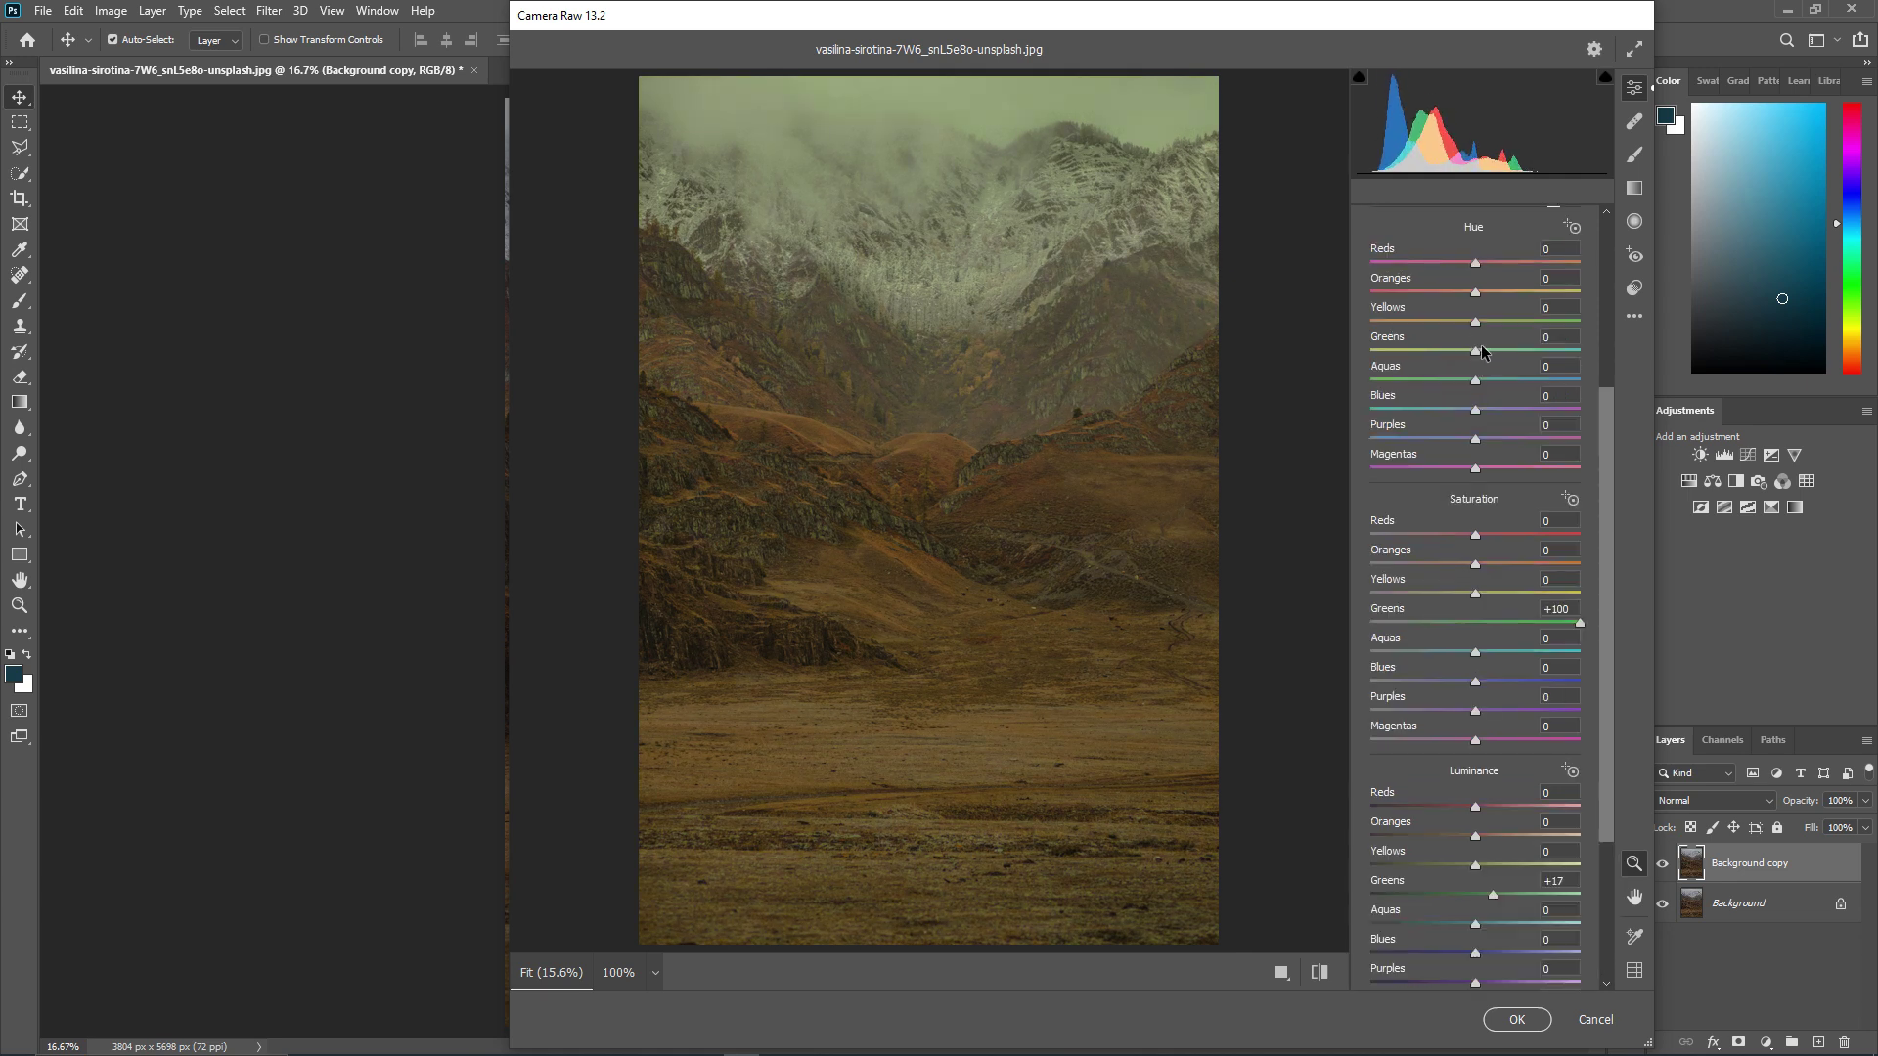
{"action": "left_click_drag", "start_coordinate": [1477, 350], "coordinate": [1438, 344]}
{"action": "left_click_drag", "start_coordinate": [1258, 346], "coordinate": [1310, 344]}
{"action": "mouse_move", "coordinate": [1460, 355]}
{"action": "left_mouse_down"}
{"action": "mouse_move", "coordinate": [1423, 359]}
{"action": "mouse_move", "coordinate": [1462, 322]}
{"action": "mouse_move", "coordinate": [1499, 324]}
{"action": "mouse_move", "coordinate": [1494, 340]}
{"action": "left_mouse_up"}
- Brighten Yellows slightly, lower Greens luminance to -18, and set Aquas hue to -9
{"action": "left_click_drag", "start_coordinate": [1476, 866], "coordinate": [1482, 866]}
{"action": "left_click_drag", "start_coordinate": [1489, 896], "coordinate": [1452, 902]}
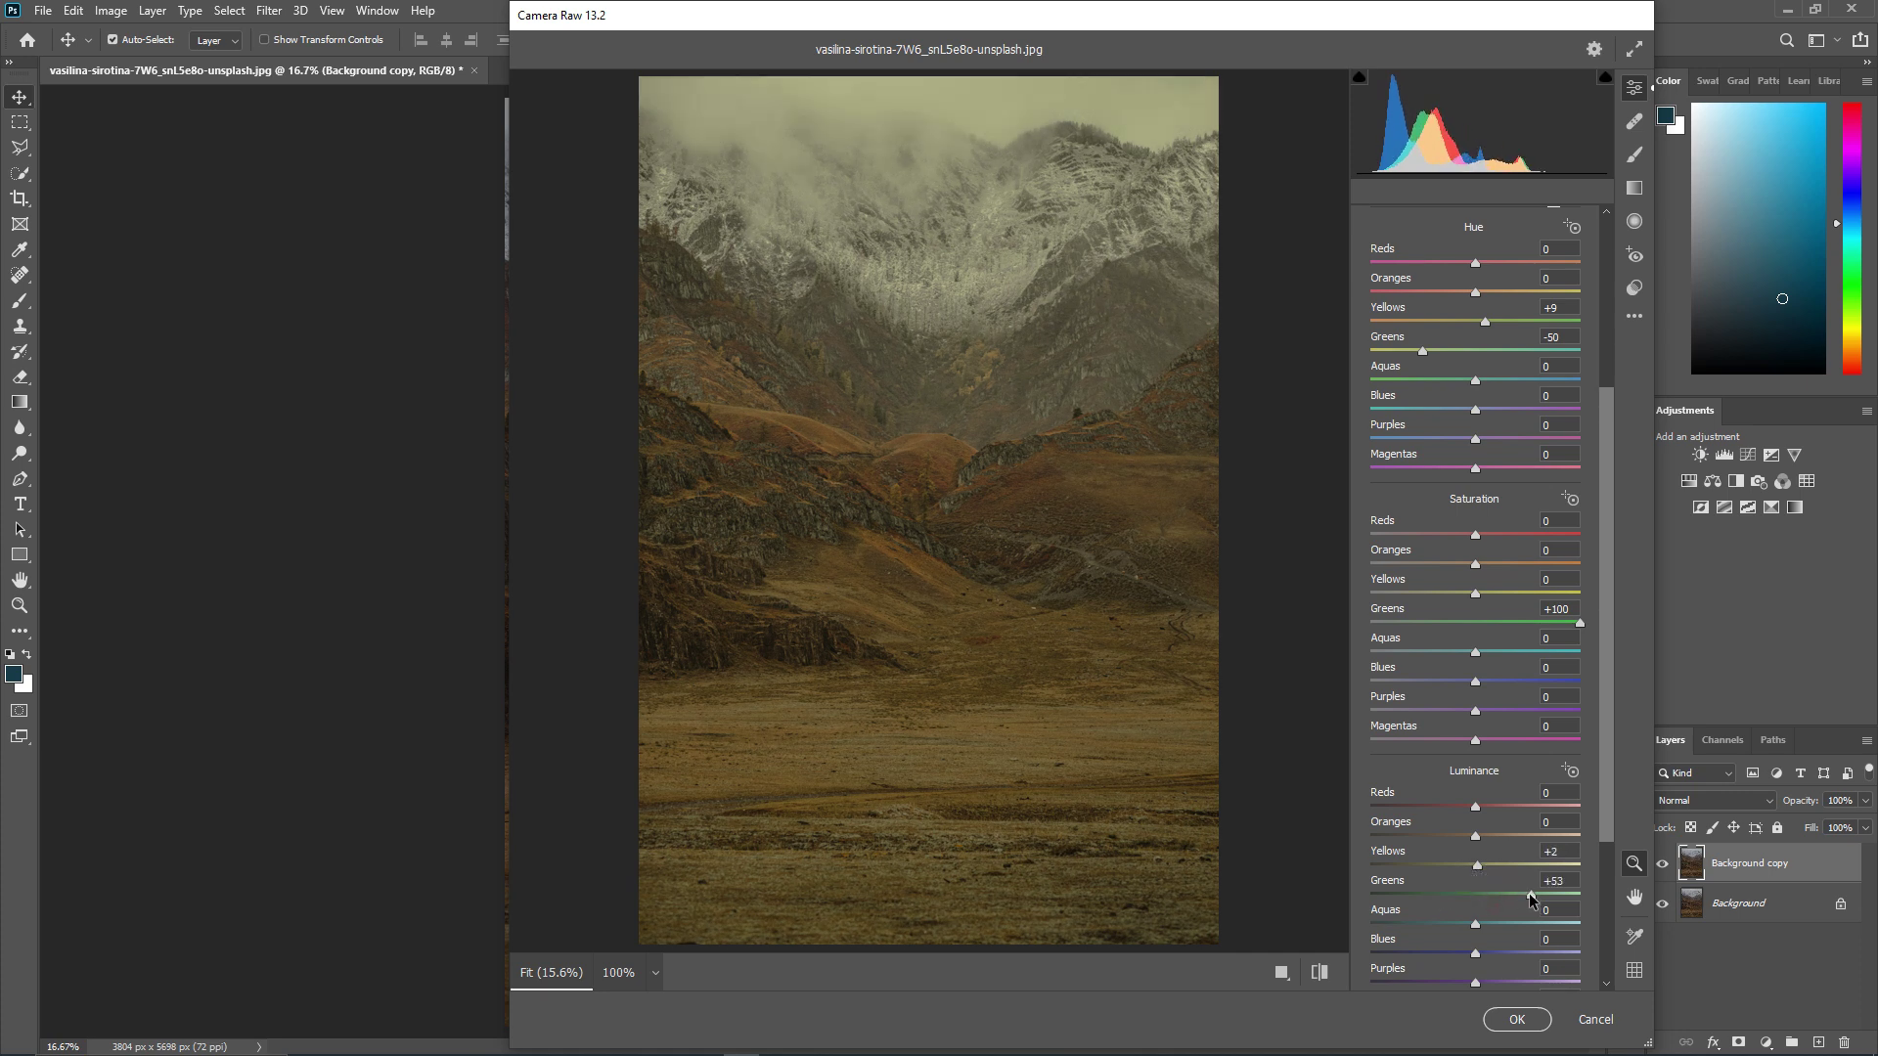
{"action": "left_click_drag", "start_coordinate": [1451, 902], "coordinate": [1455, 898]}
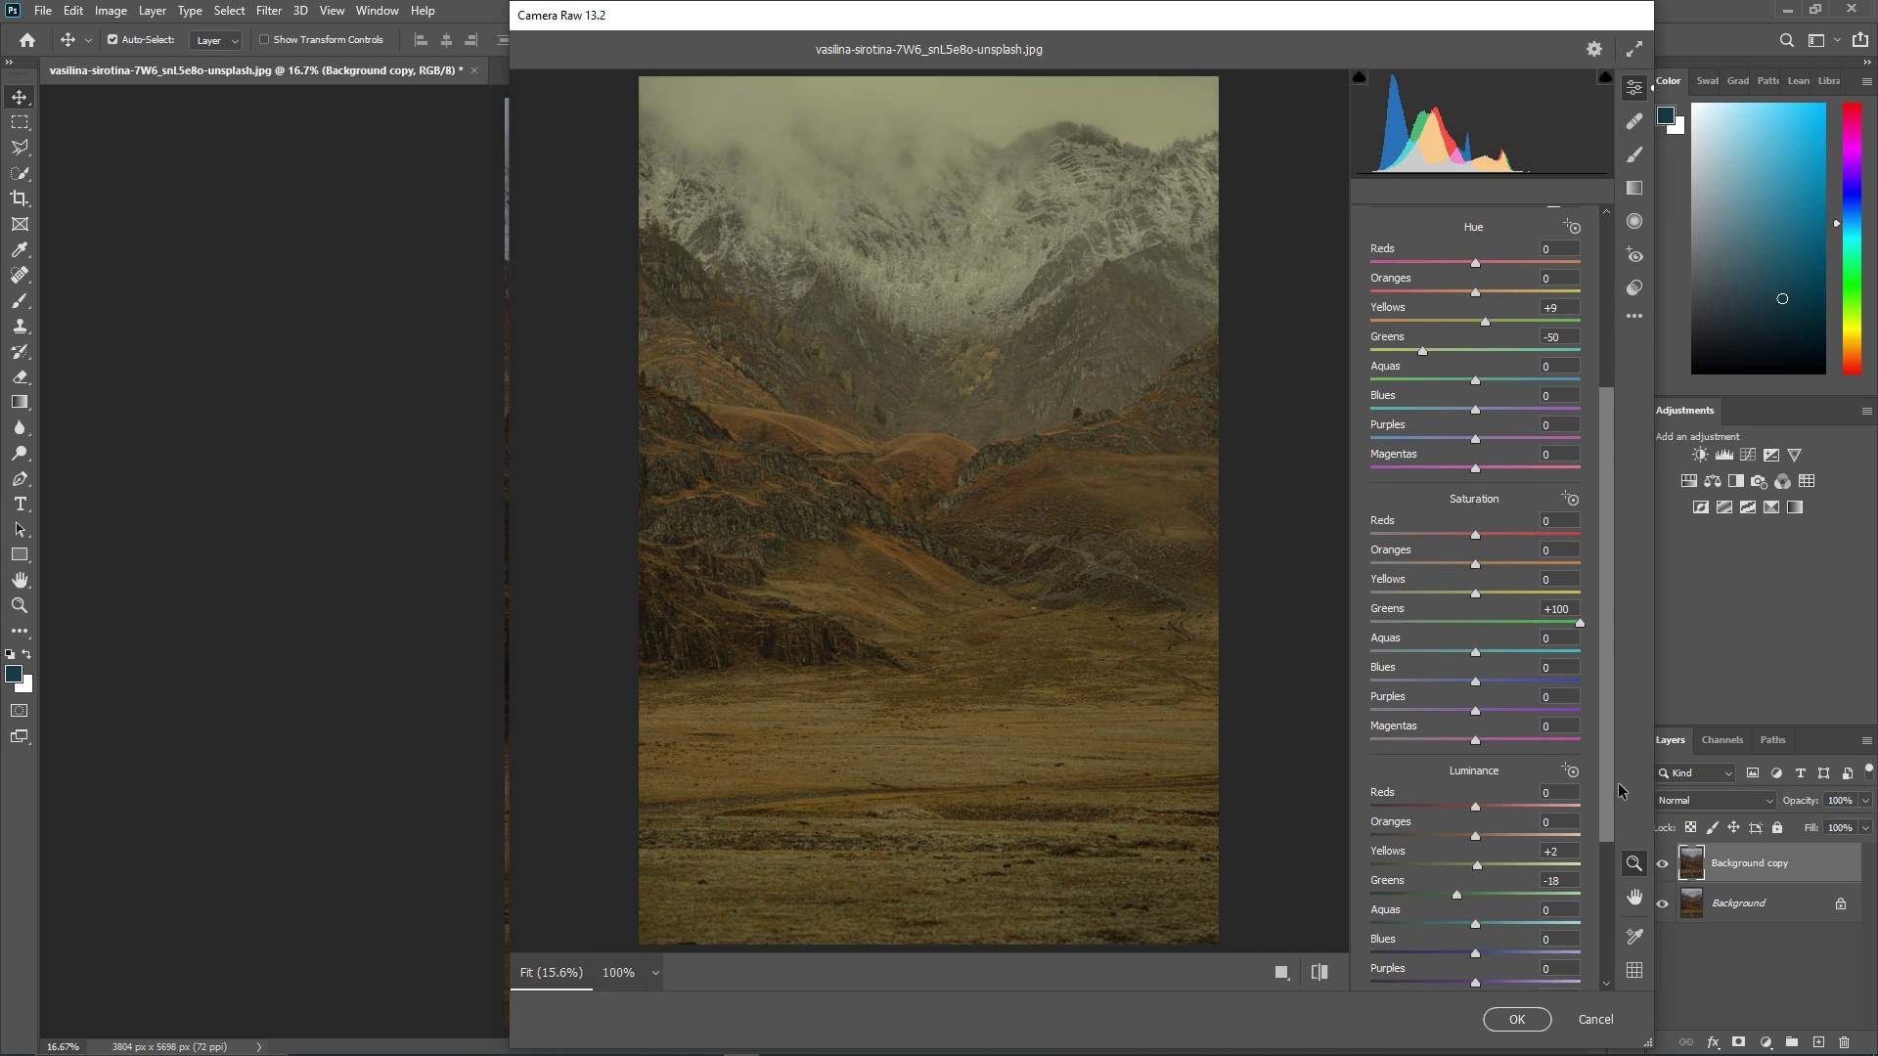
{"action": "scroll", "coordinate": [1532, 541], "scroll_direction": "up", "scroll_amount": 5}
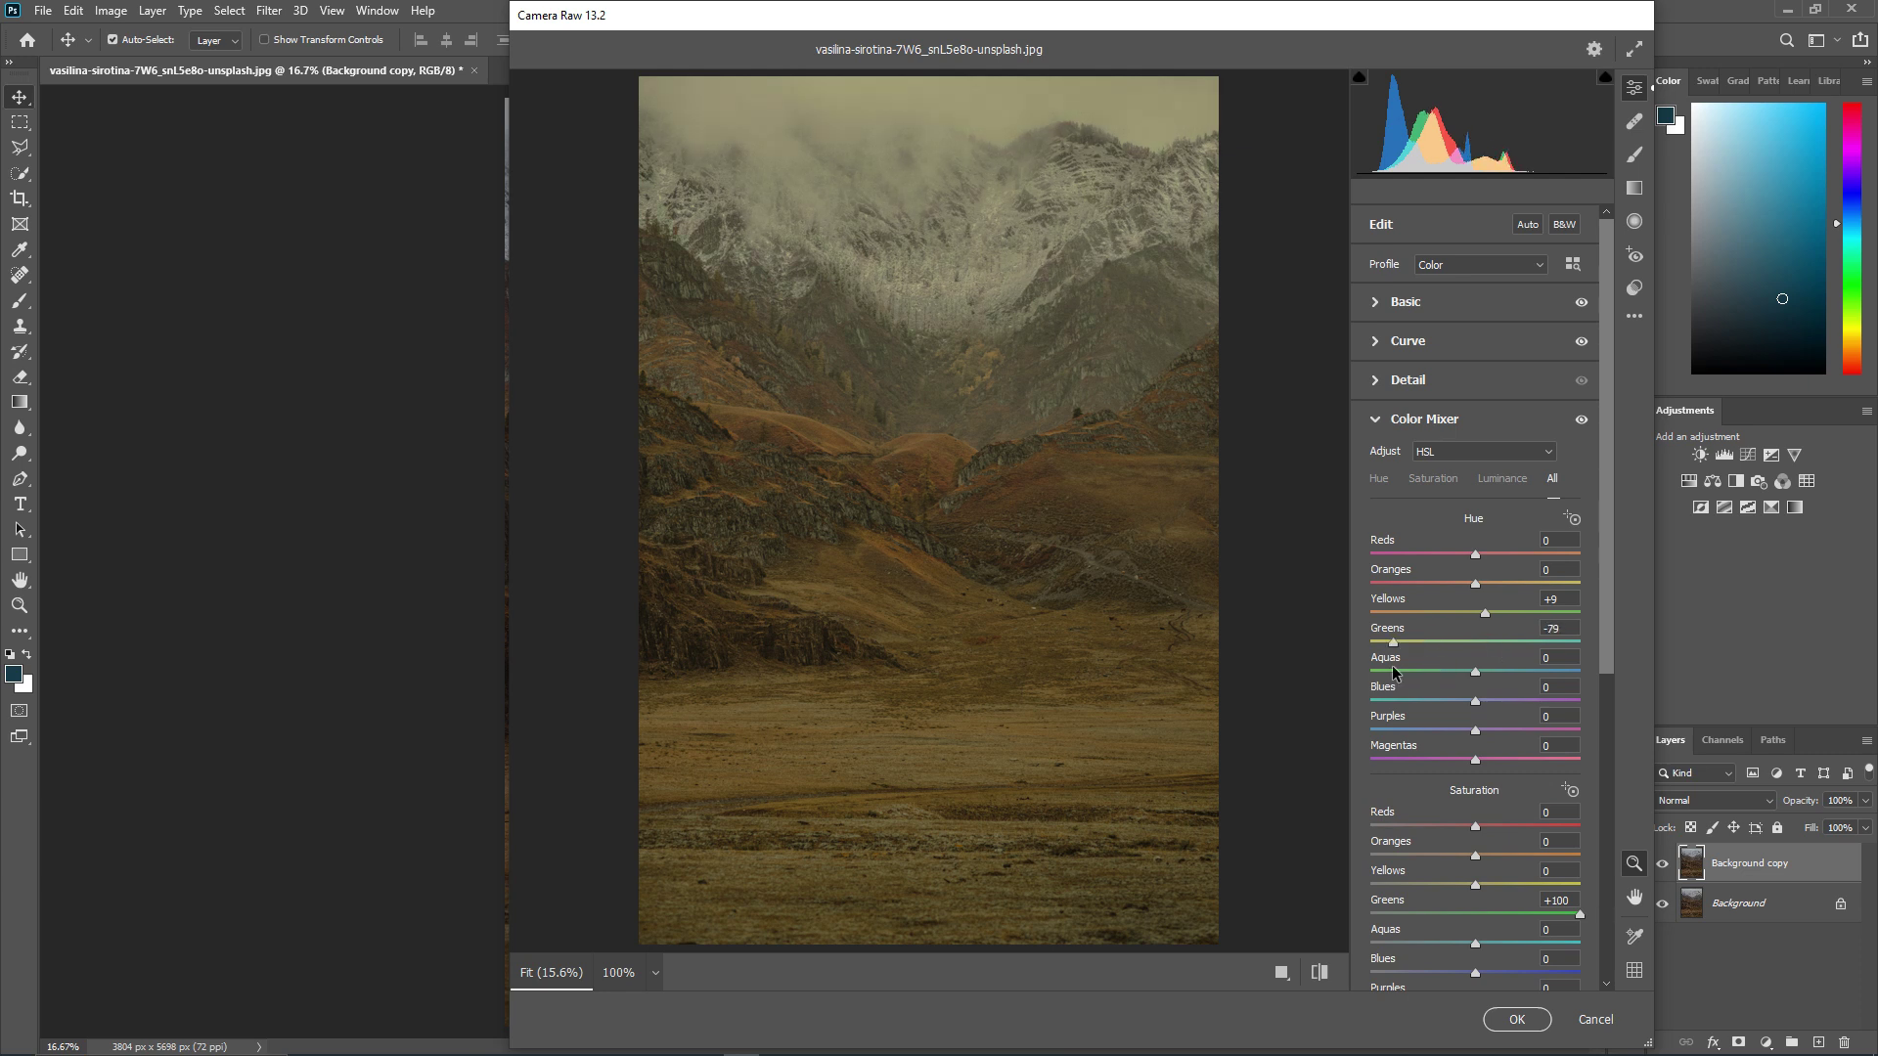
{"action": "left_click_drag", "start_coordinate": [1475, 673], "coordinate": [1444, 673]}
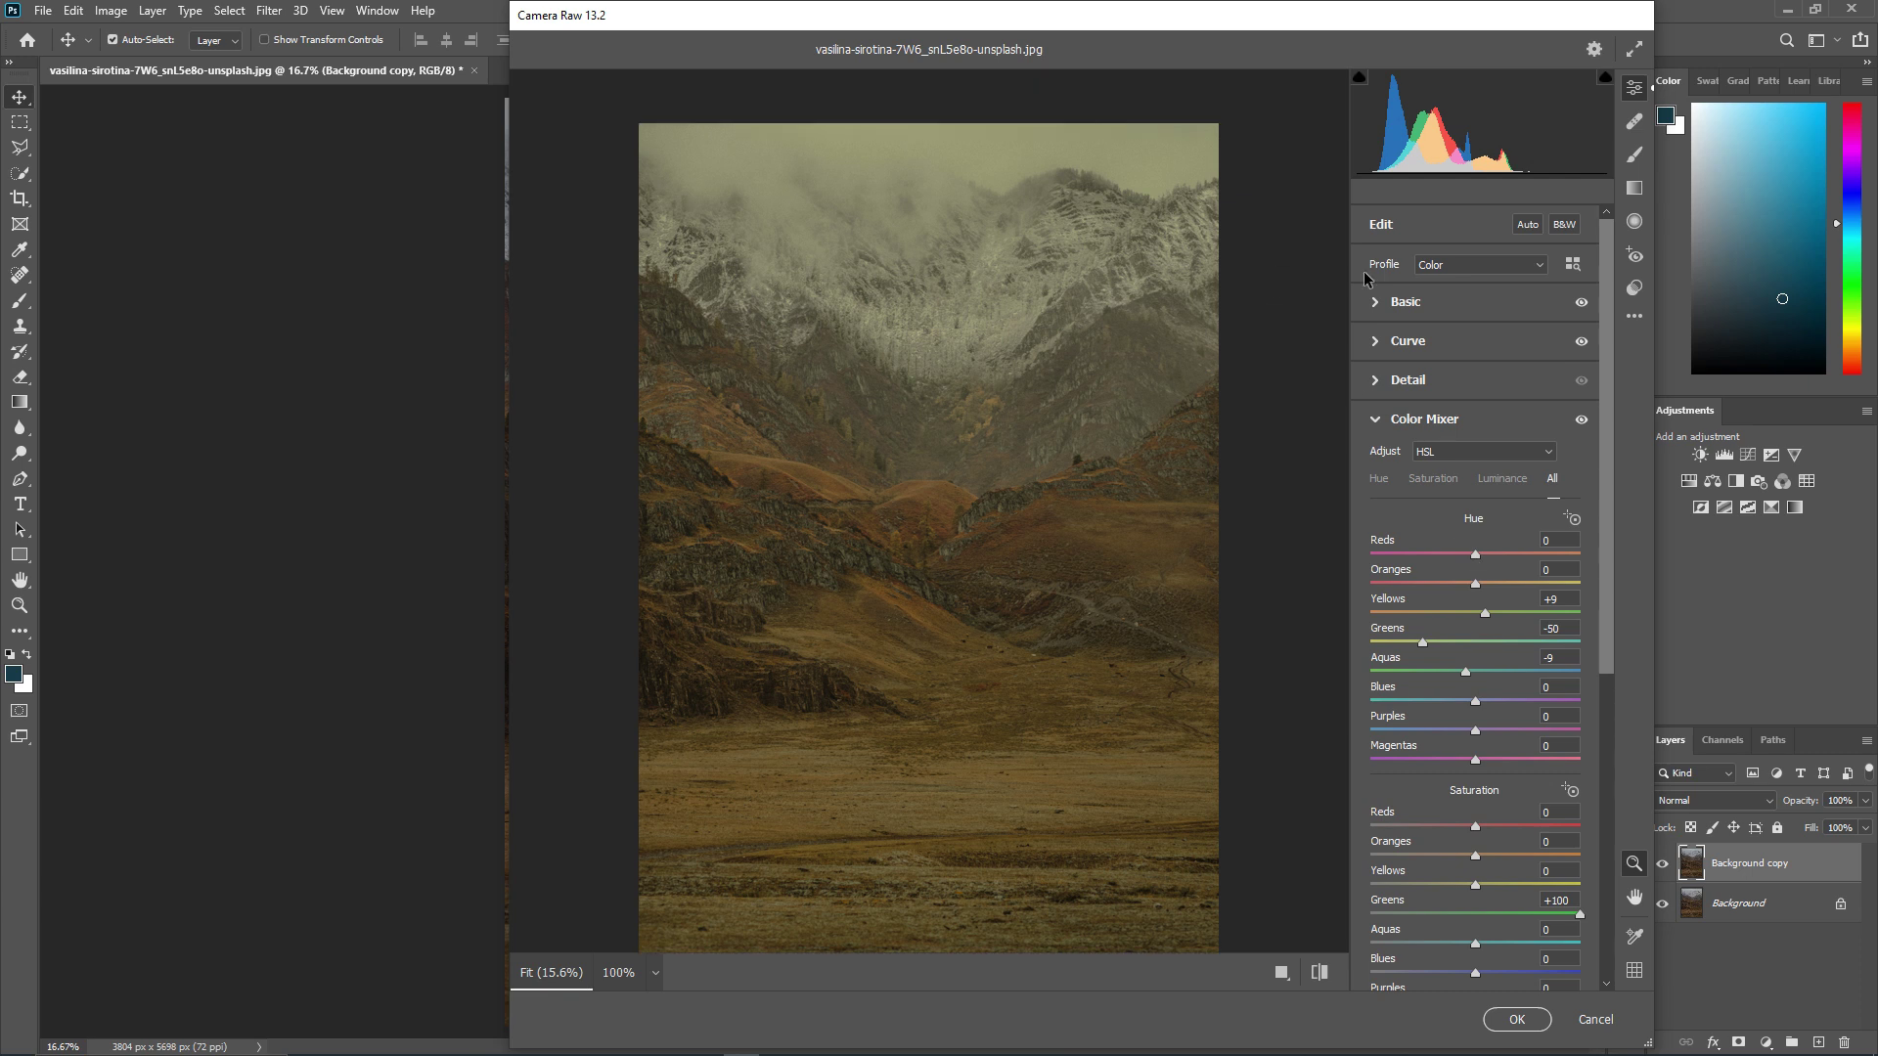
{"action": "left_click", "coordinate": [1395, 306]}
- Set the white balance to Tint -36 and Temperature +10
{"action": "left_click_drag", "start_coordinate": [1451, 412], "coordinate": [1432, 410]}
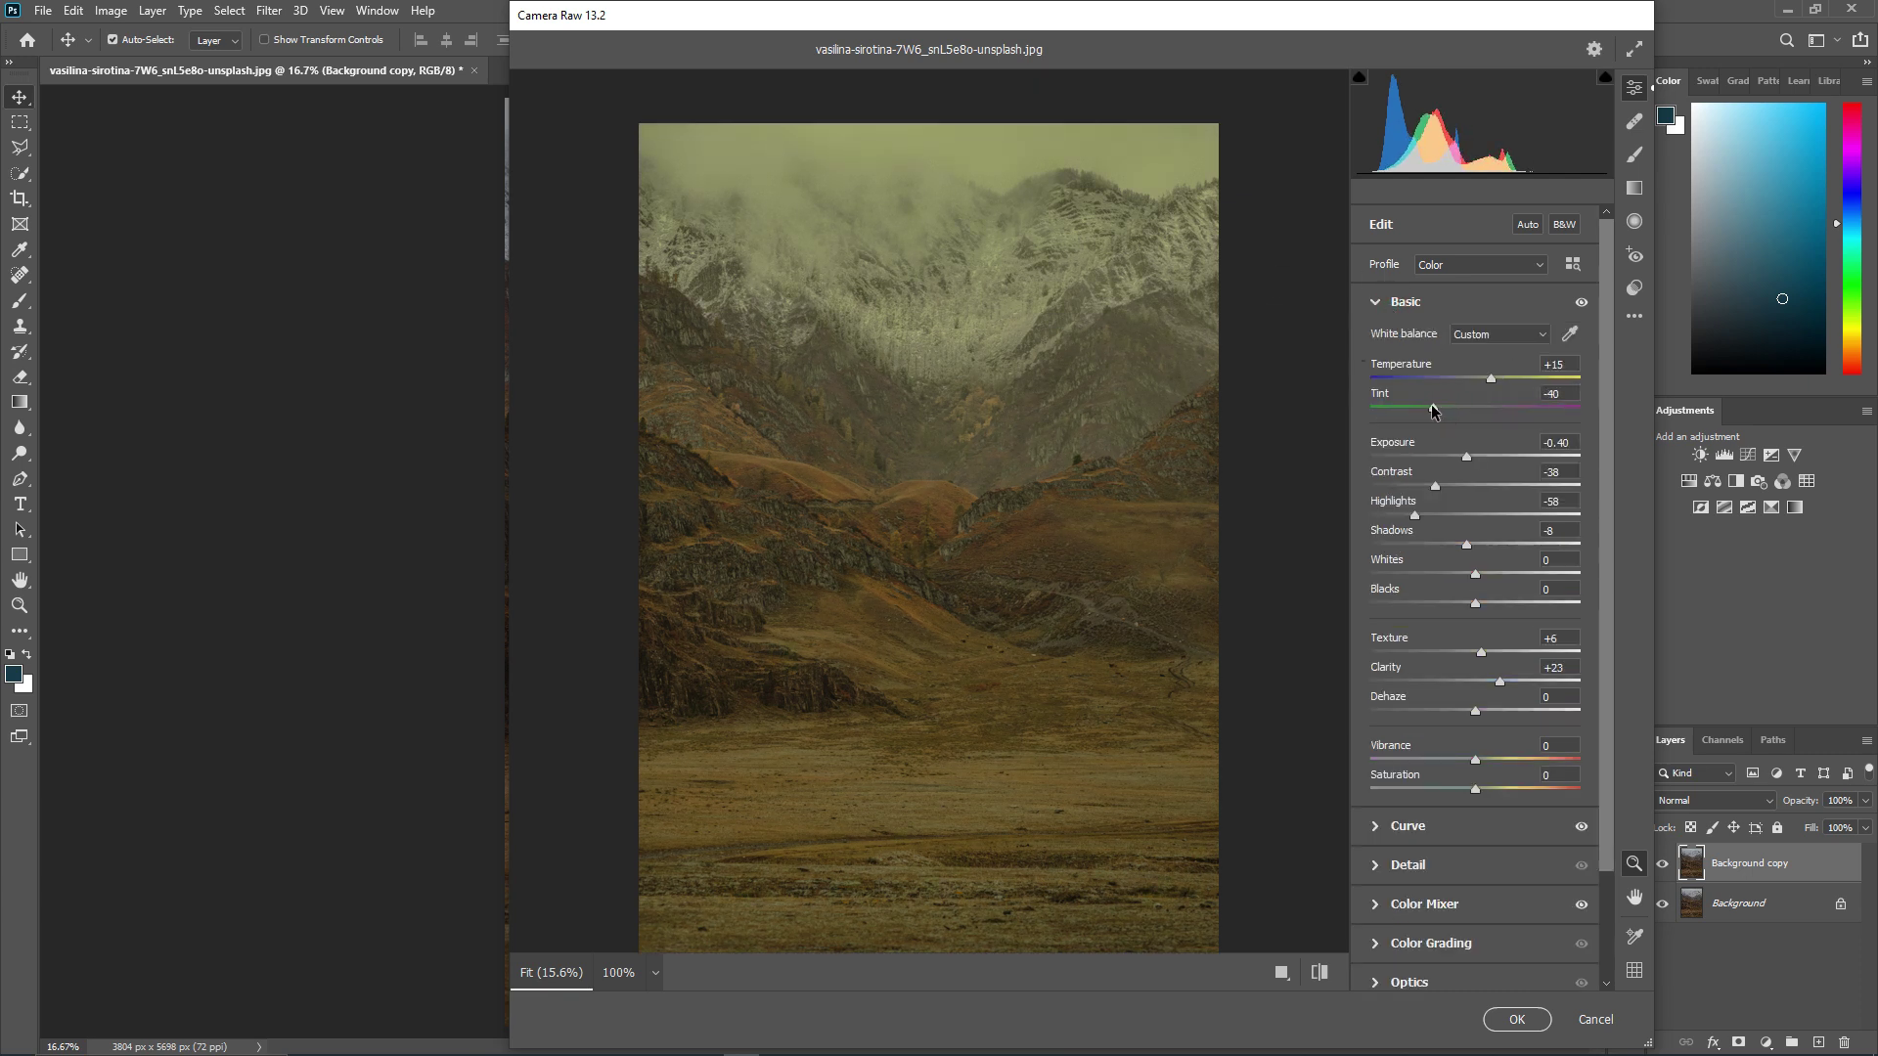
{"action": "left_click_drag", "start_coordinate": [1433, 409], "coordinate": [1435, 409]}
{"action": "left_click_drag", "start_coordinate": [1501, 382], "coordinate": [1487, 379]}
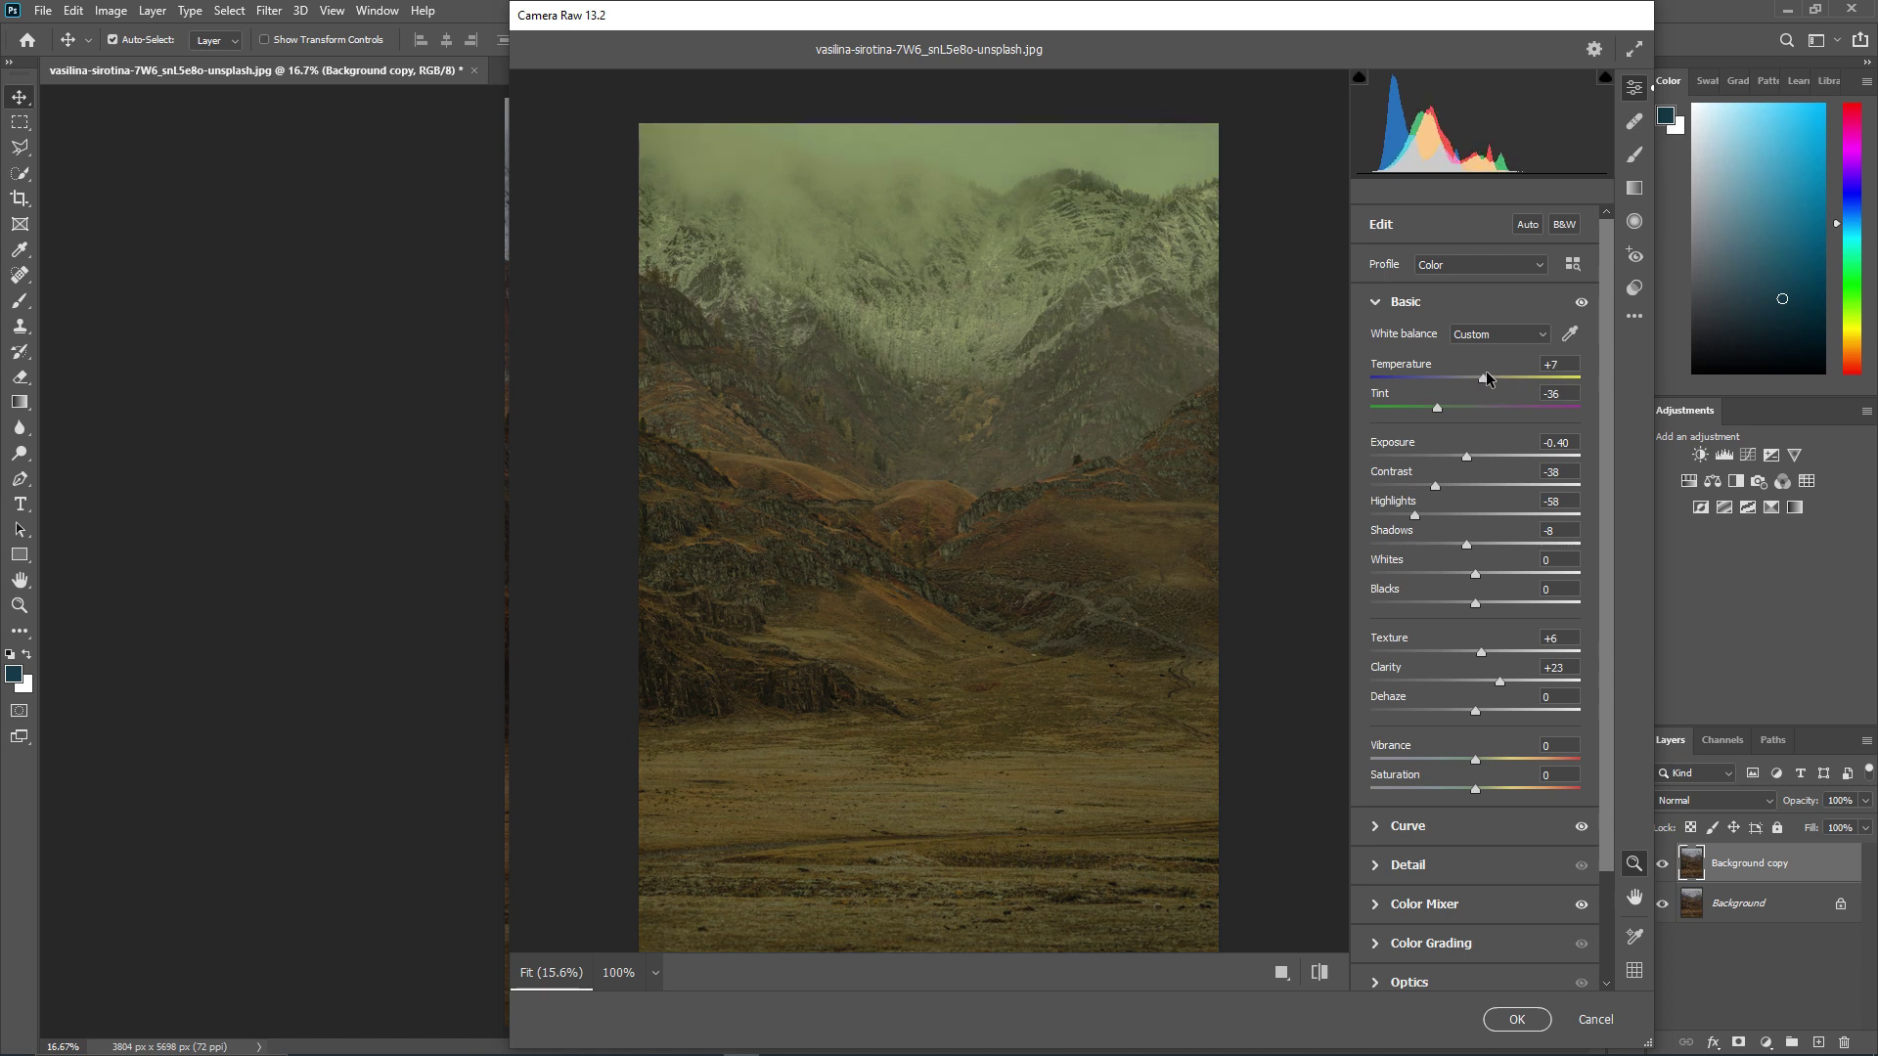
- Scroll down and expand the Detail sharpening and noise settings
{"action": "scroll", "coordinate": [1428, 634], "scroll_direction": "down", "scroll_amount": 1}
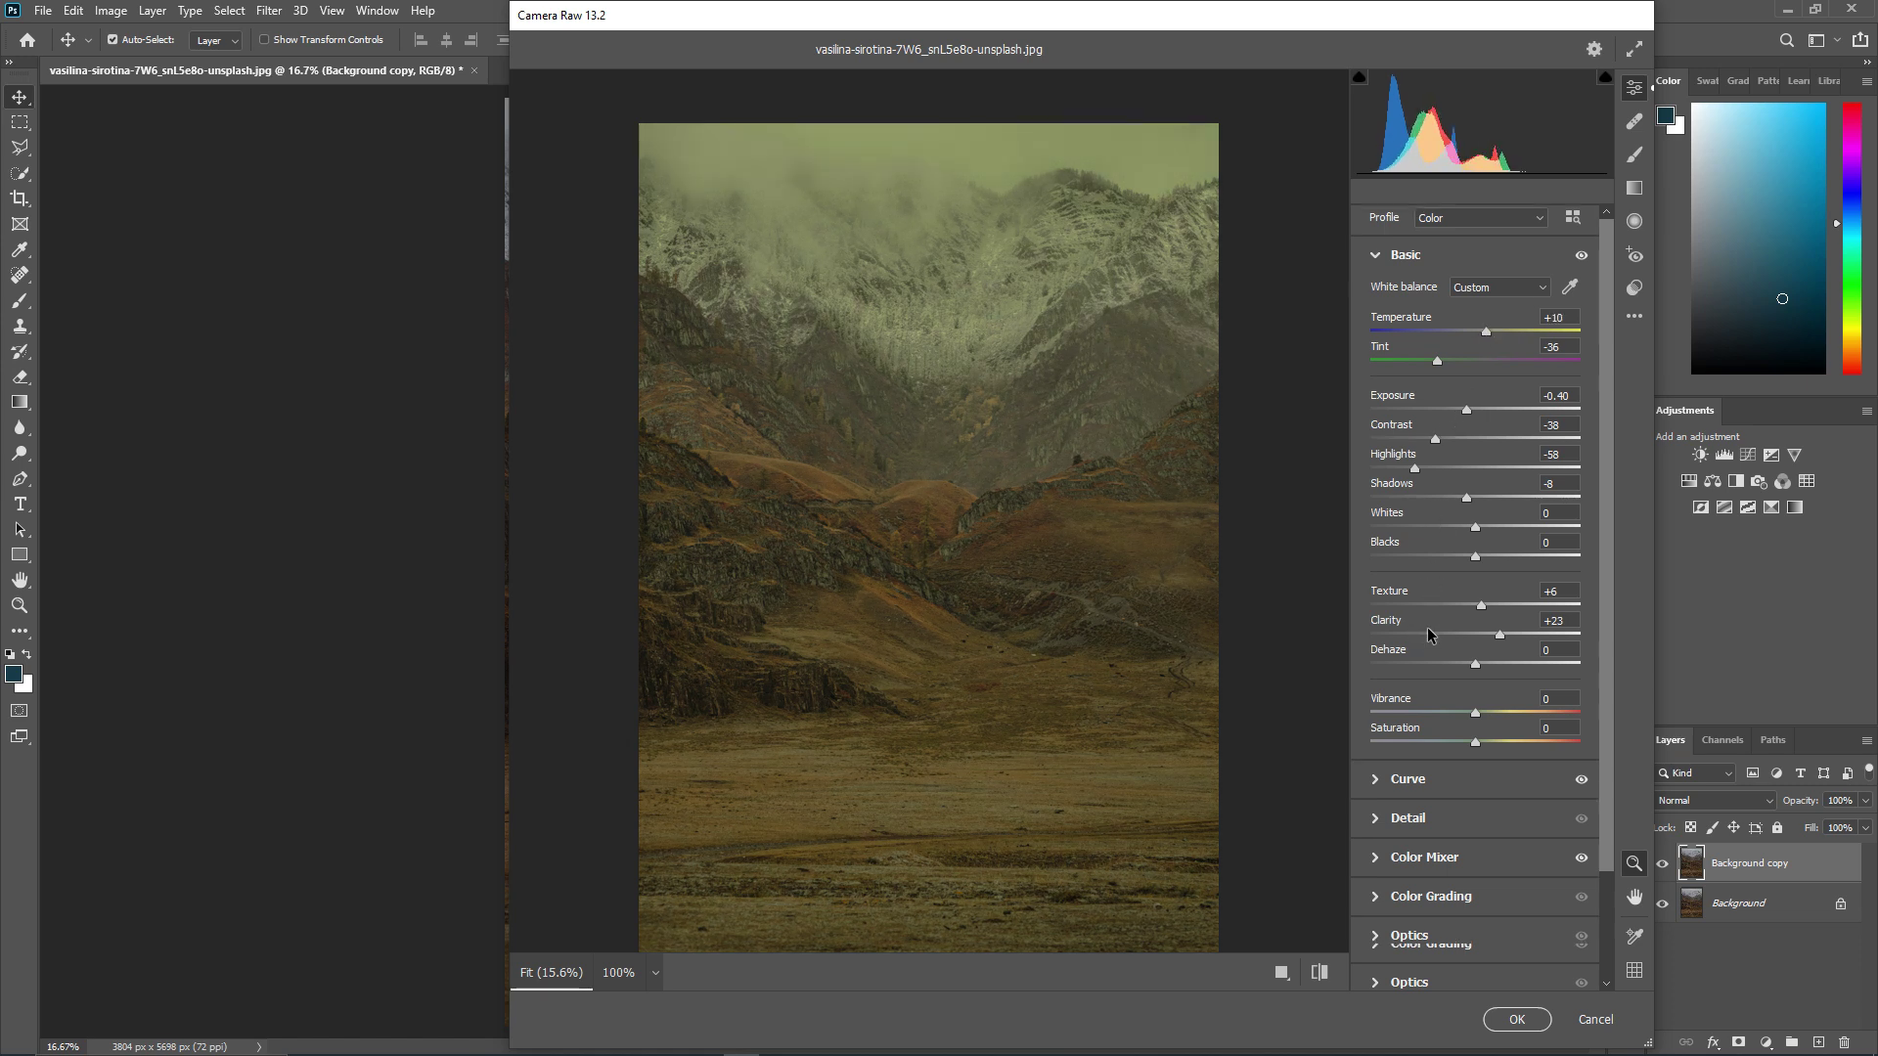
{"action": "scroll", "coordinate": [1428, 634], "scroll_direction": "down", "scroll_amount": 1}
{"action": "scroll", "coordinate": [1430, 646], "scroll_direction": "up", "scroll_amount": 2}
{"action": "scroll", "coordinate": [1433, 675], "scroll_direction": "down", "scroll_amount": 1}
{"action": "scroll", "coordinate": [1435, 695], "scroll_direction": "down", "scroll_amount": 2}
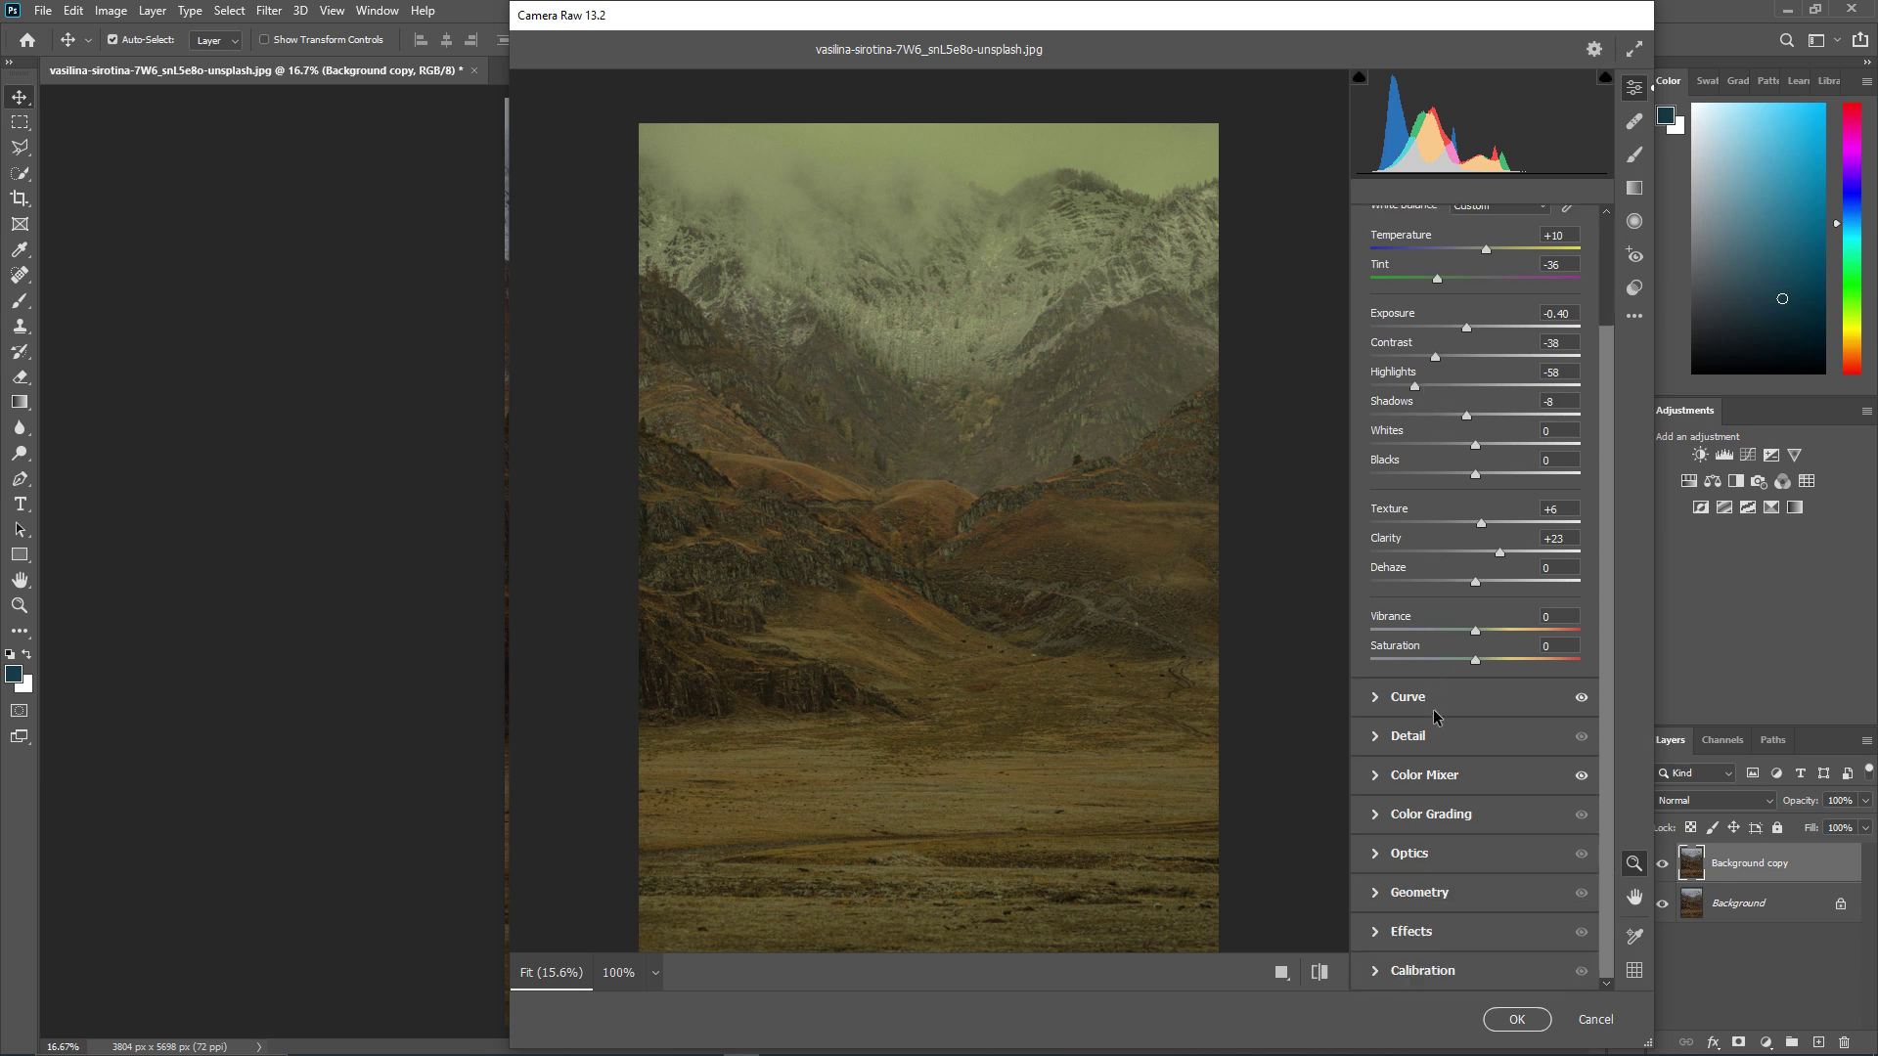
{"action": "left_click", "coordinate": [1421, 732]}
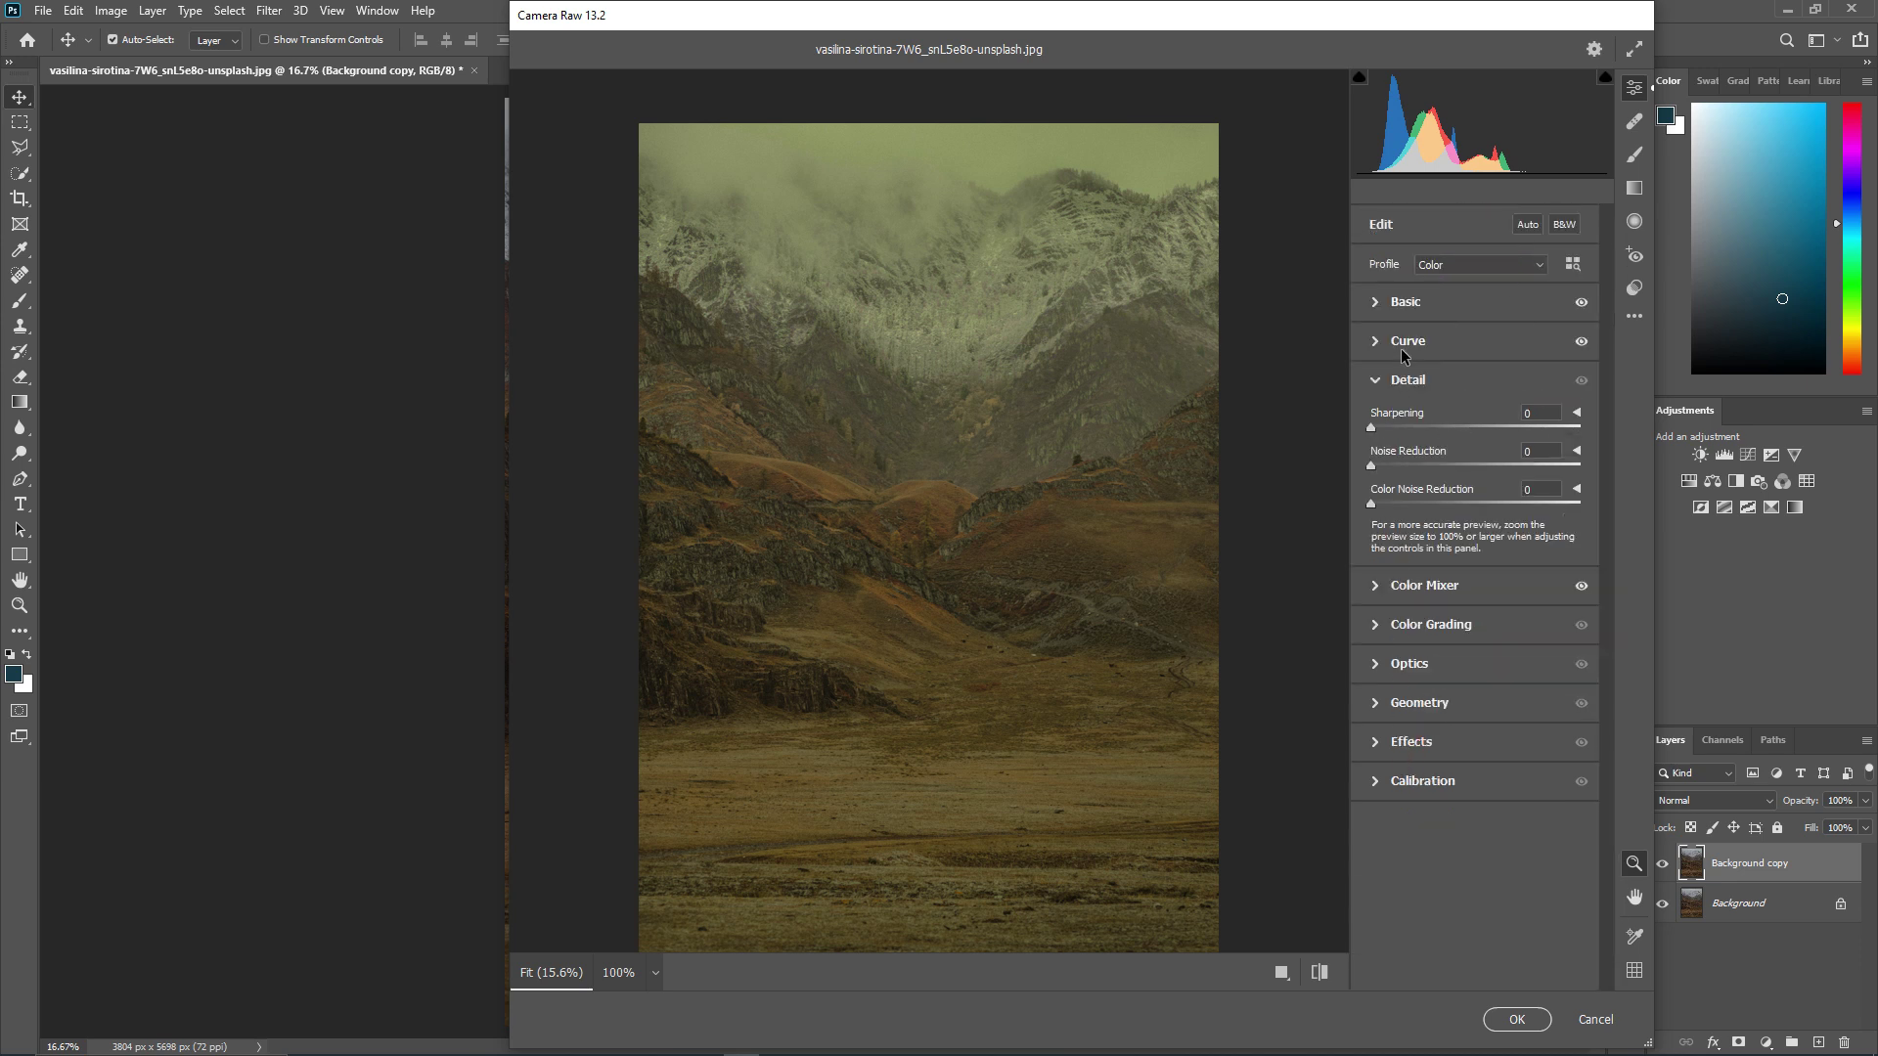
- Review Curve and Color Grading, then drop Greens saturation from +100 to -5
{"action": "left_click", "coordinate": [1406, 343]}
{"action": "scroll", "coordinate": [1423, 551], "scroll_direction": "down", "scroll_amount": 1}
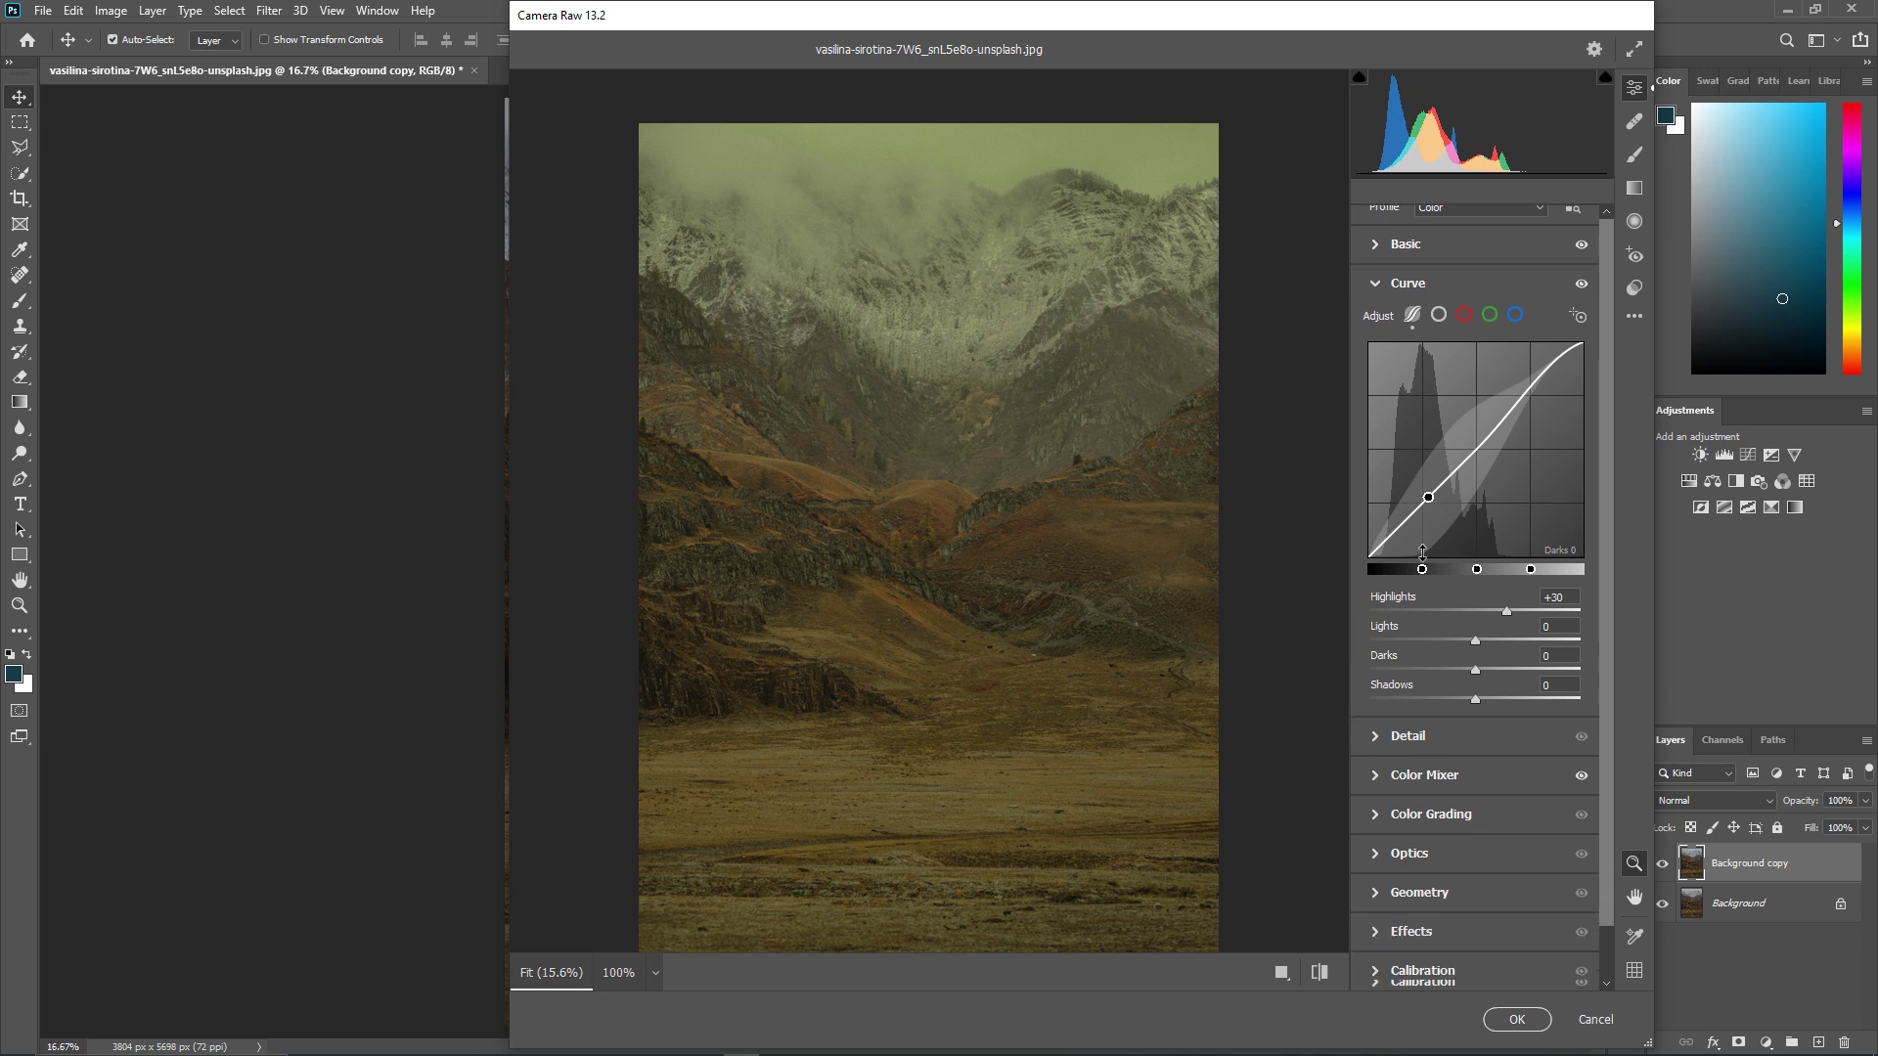
{"action": "left_click", "coordinate": [1418, 814]}
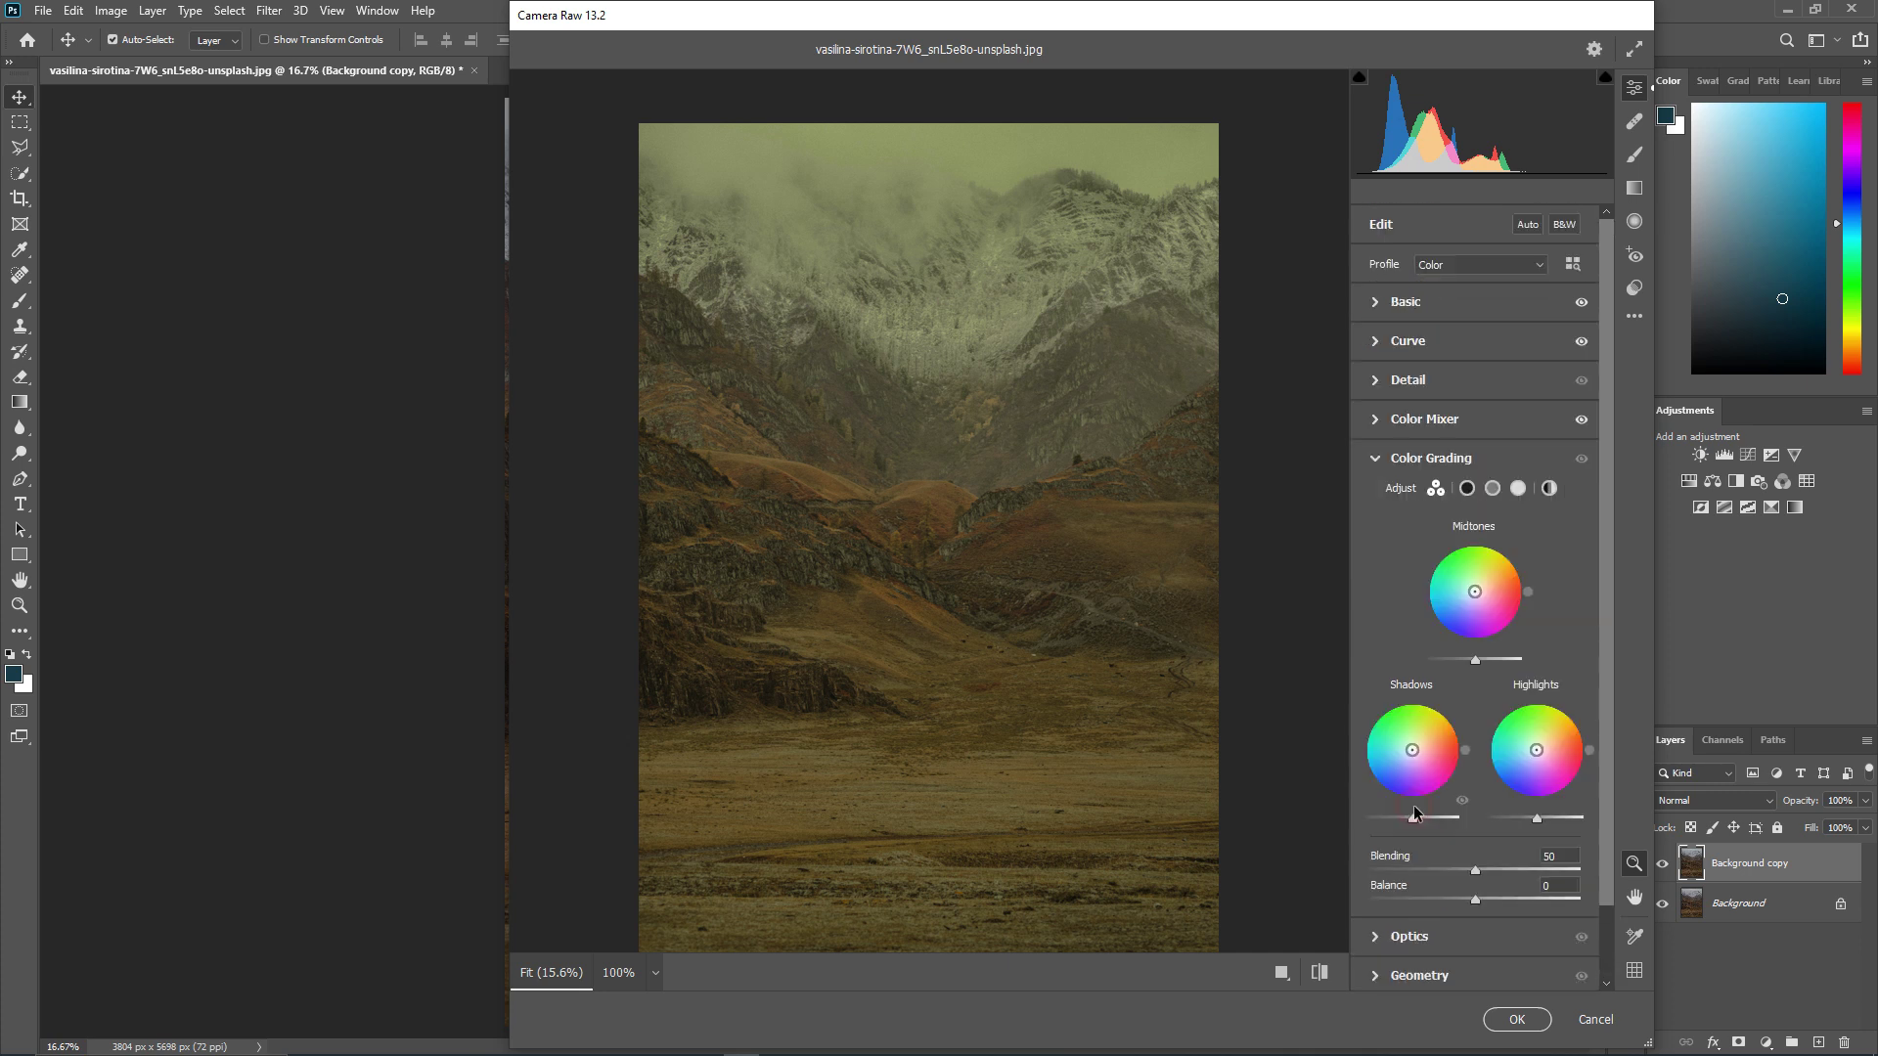
{"action": "left_click", "coordinate": [1423, 420]}
{"action": "mouse_move", "coordinate": [1577, 719]}
{"action": "left_mouse_down"}
{"action": "mouse_move", "coordinate": [1420, 724]}
{"action": "mouse_move", "coordinate": [1493, 718]}
{"action": "left_mouse_up"}
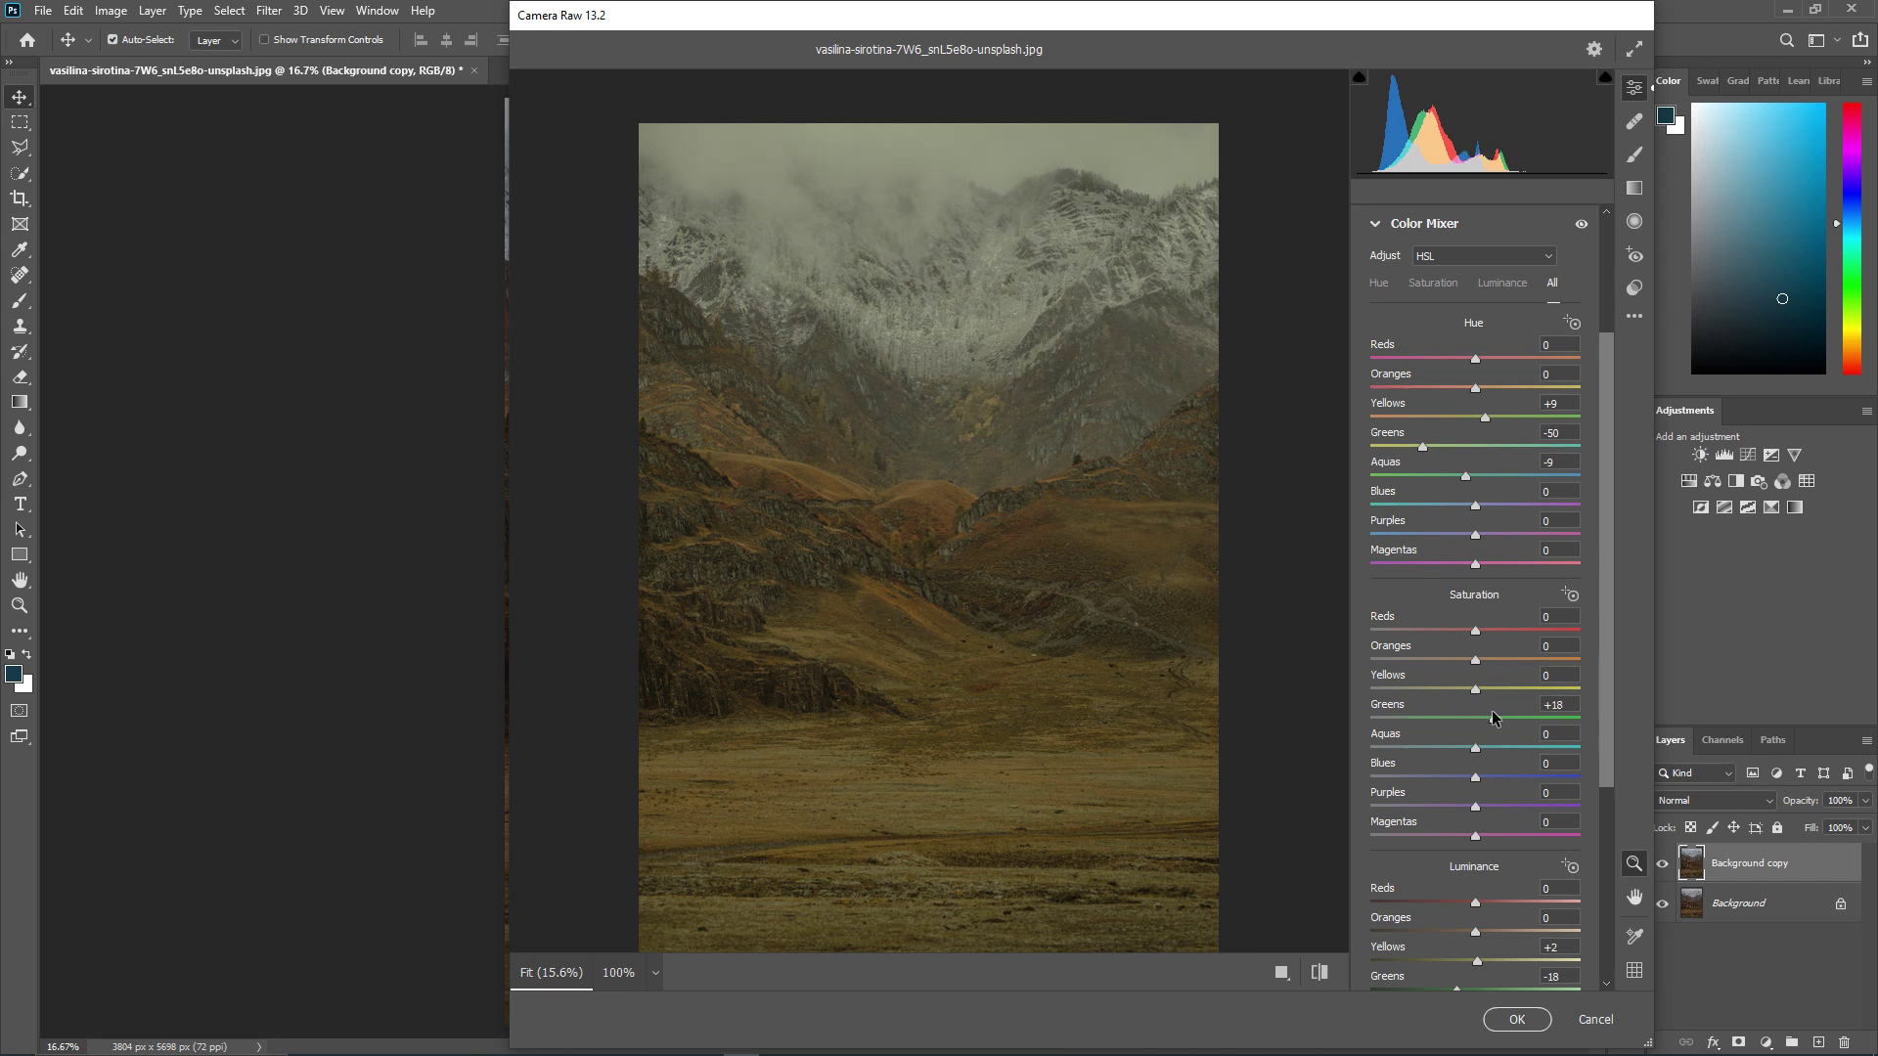
{"action": "scroll", "coordinate": [1460, 776], "scroll_direction": "down", "scroll_amount": 5}
{"action": "left_click", "coordinate": [1403, 857]}
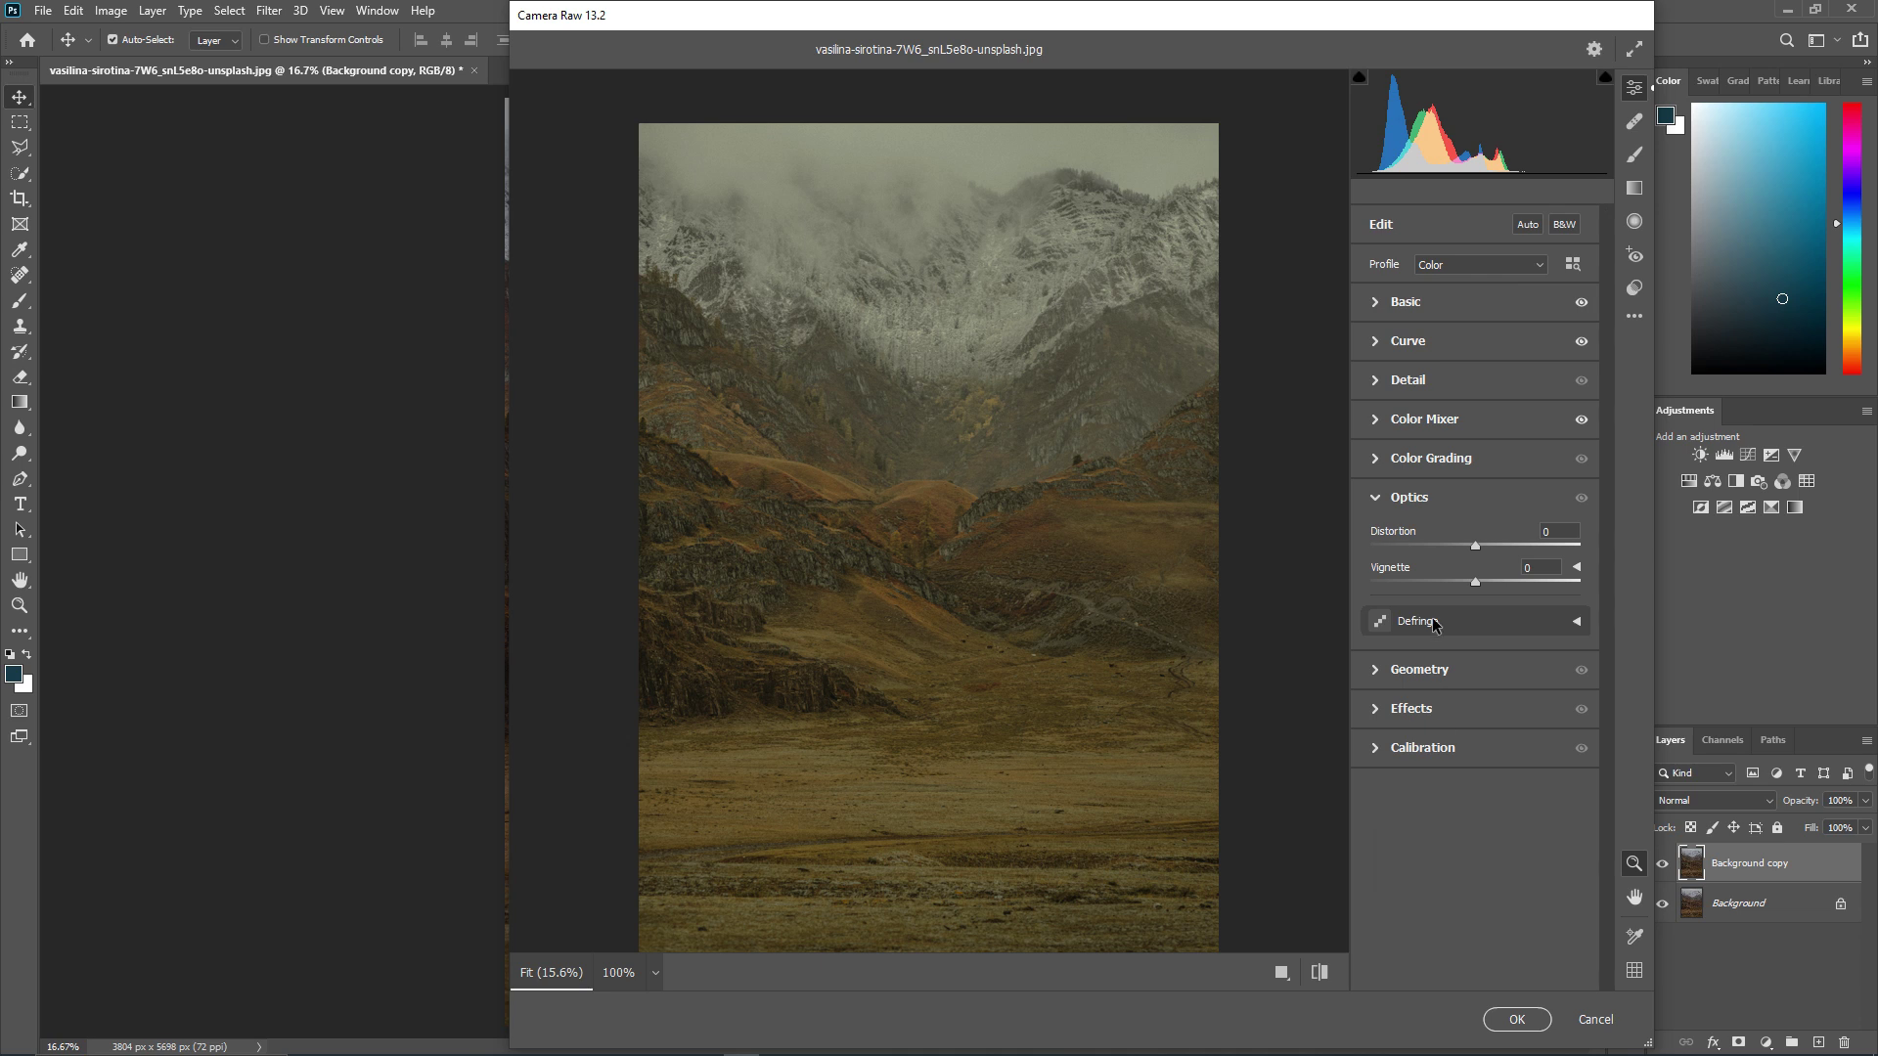
- In Optics, return Distortion to 0 and set Vignette to +22
{"action": "left_click_drag", "start_coordinate": [1471, 551], "coordinate": [1481, 548]}
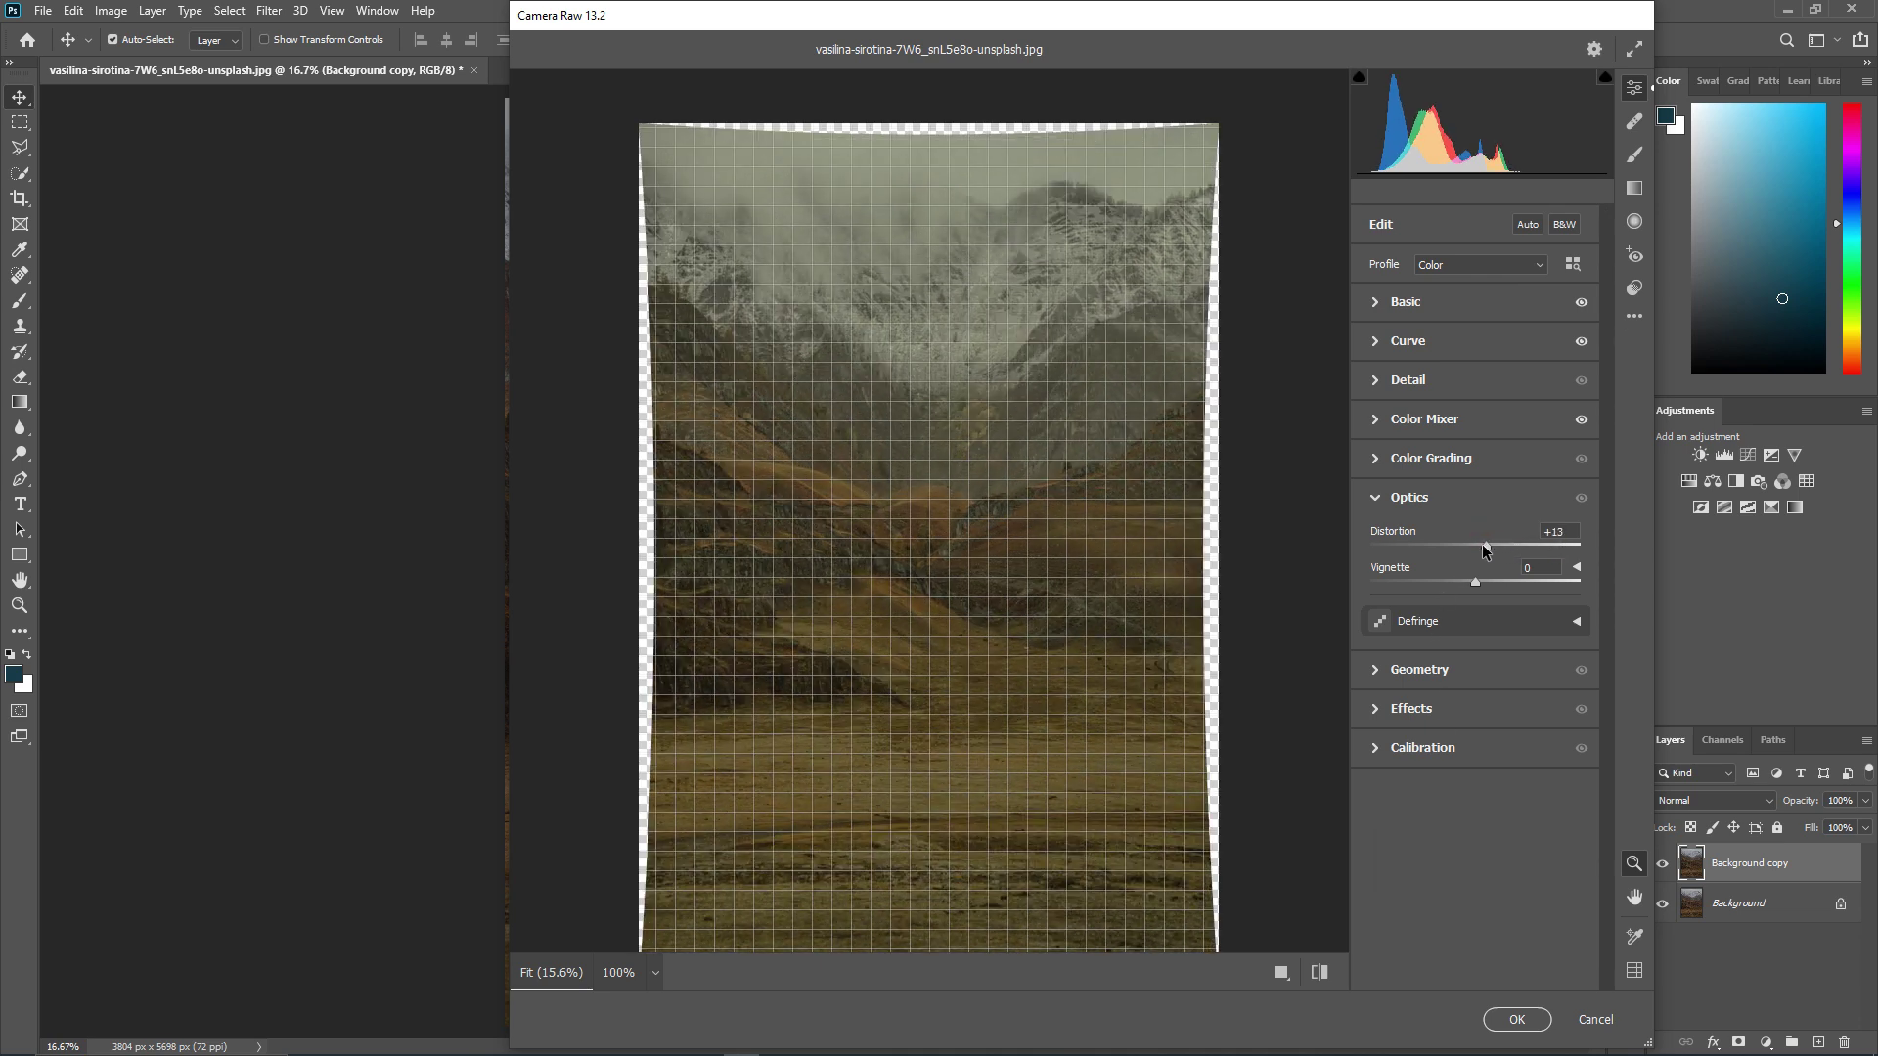
{"action": "left_click", "coordinate": [1571, 529]}
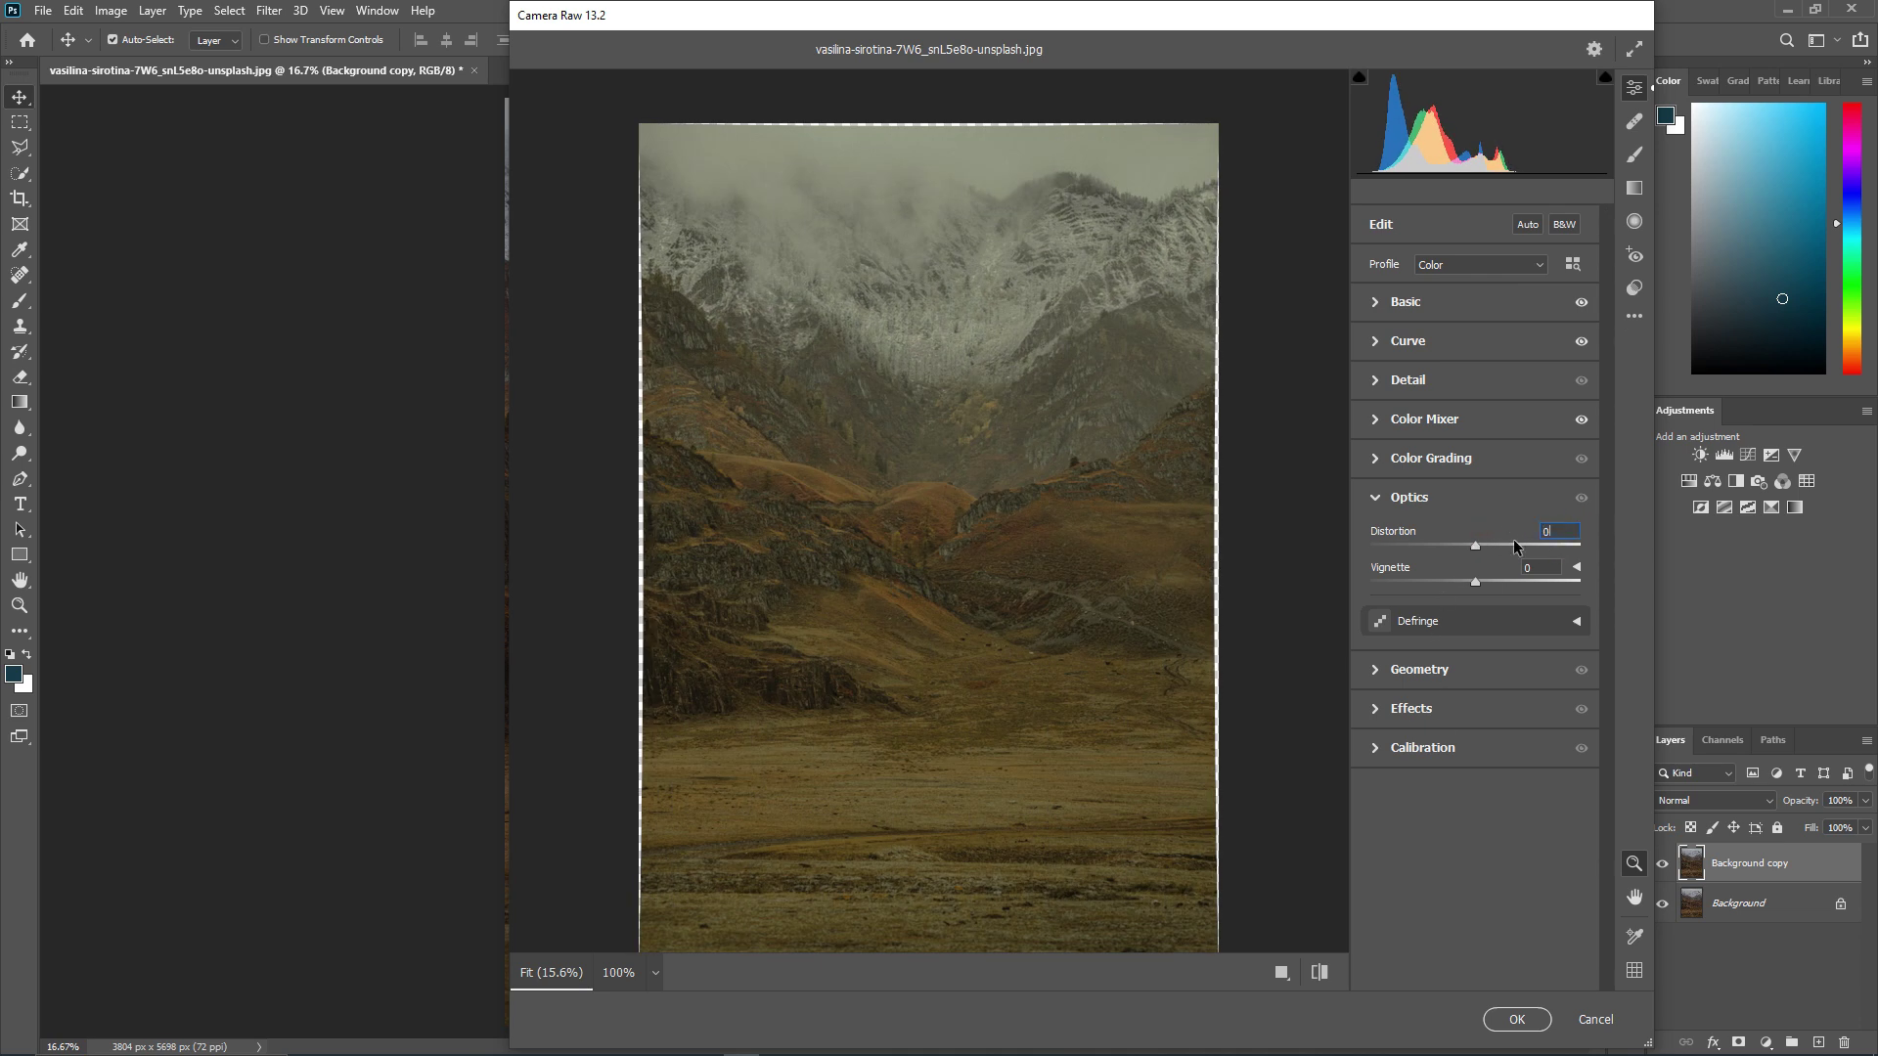
{"action": "key", "text": "Return"}
{"action": "left_click_drag", "start_coordinate": [1475, 582], "coordinate": [1503, 580]}
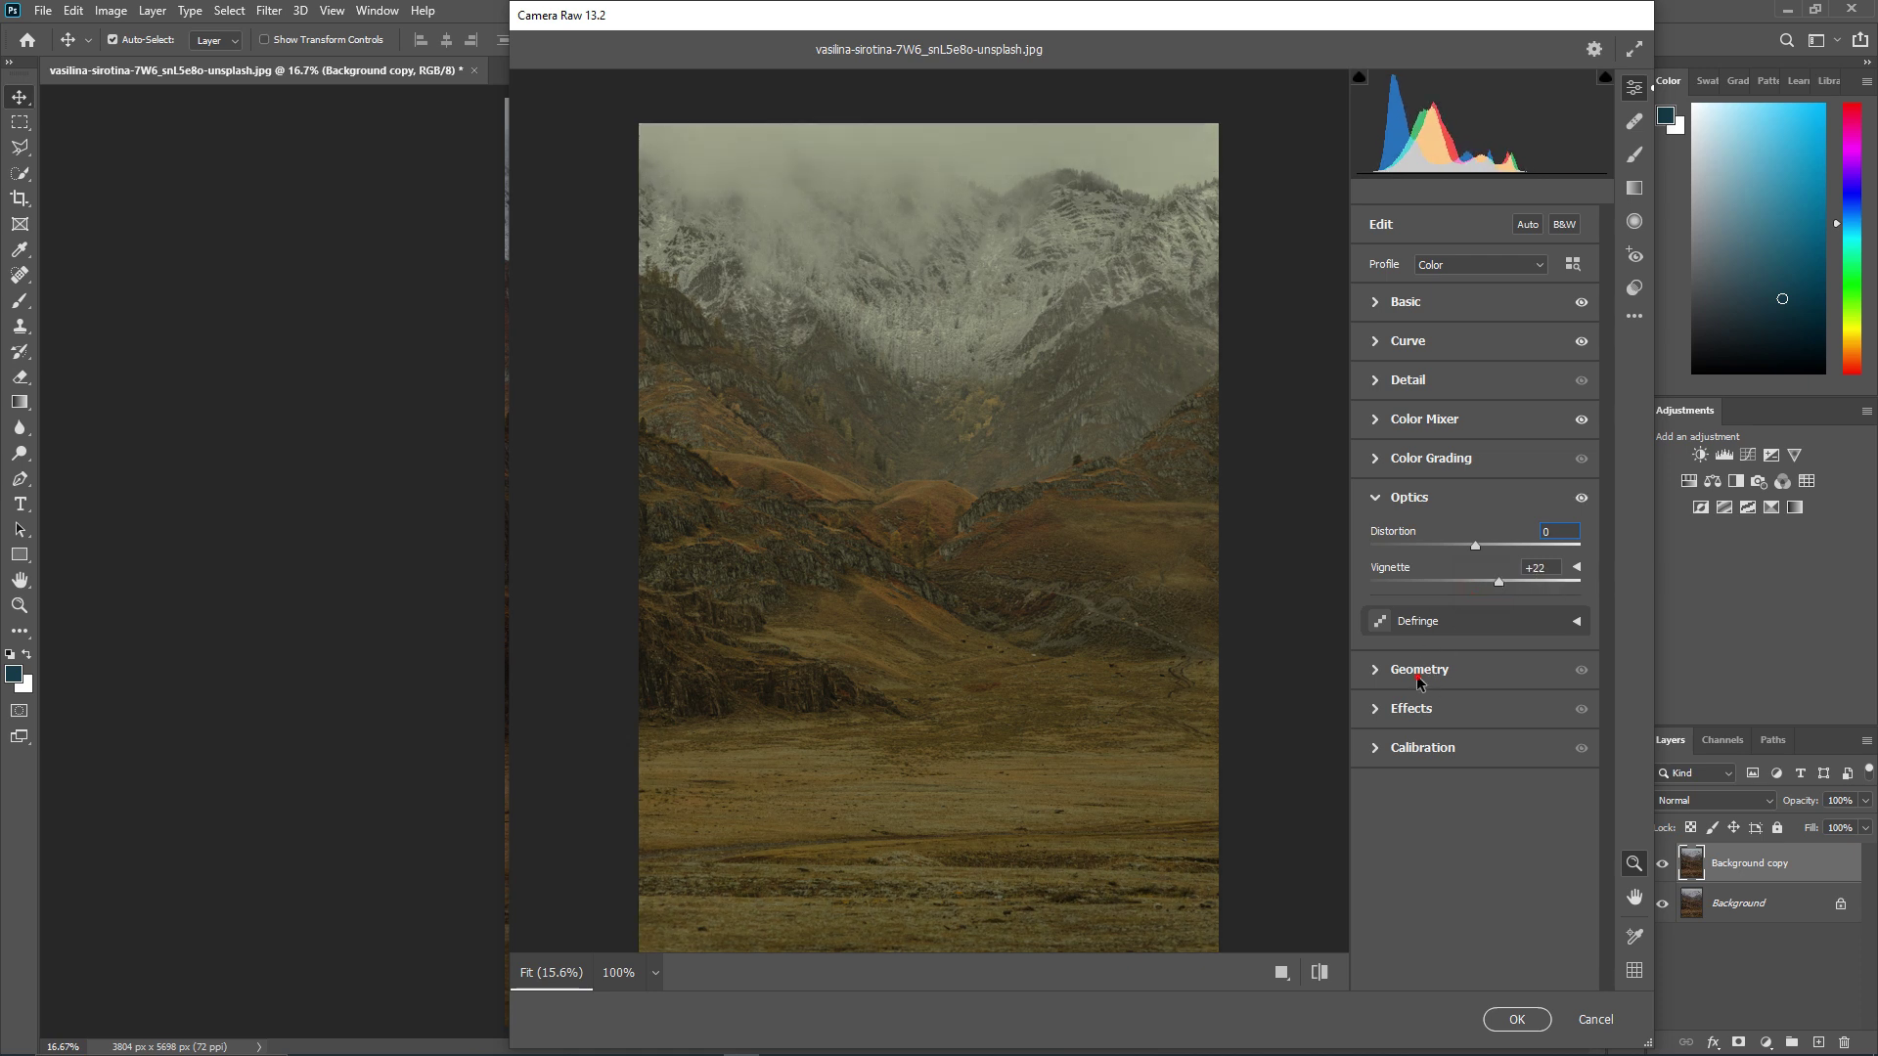
- Add film grain in Effects, pushing Grain to 100 then easing it down
{"action": "left_click", "coordinate": [1418, 673]}
{"action": "left_click_drag", "start_coordinate": [1396, 624], "coordinate": [1623, 611]}
{"action": "left_click", "coordinate": [1504, 623]}
{"action": "left_click_drag", "start_coordinate": [1497, 662], "coordinate": [1471, 662]}
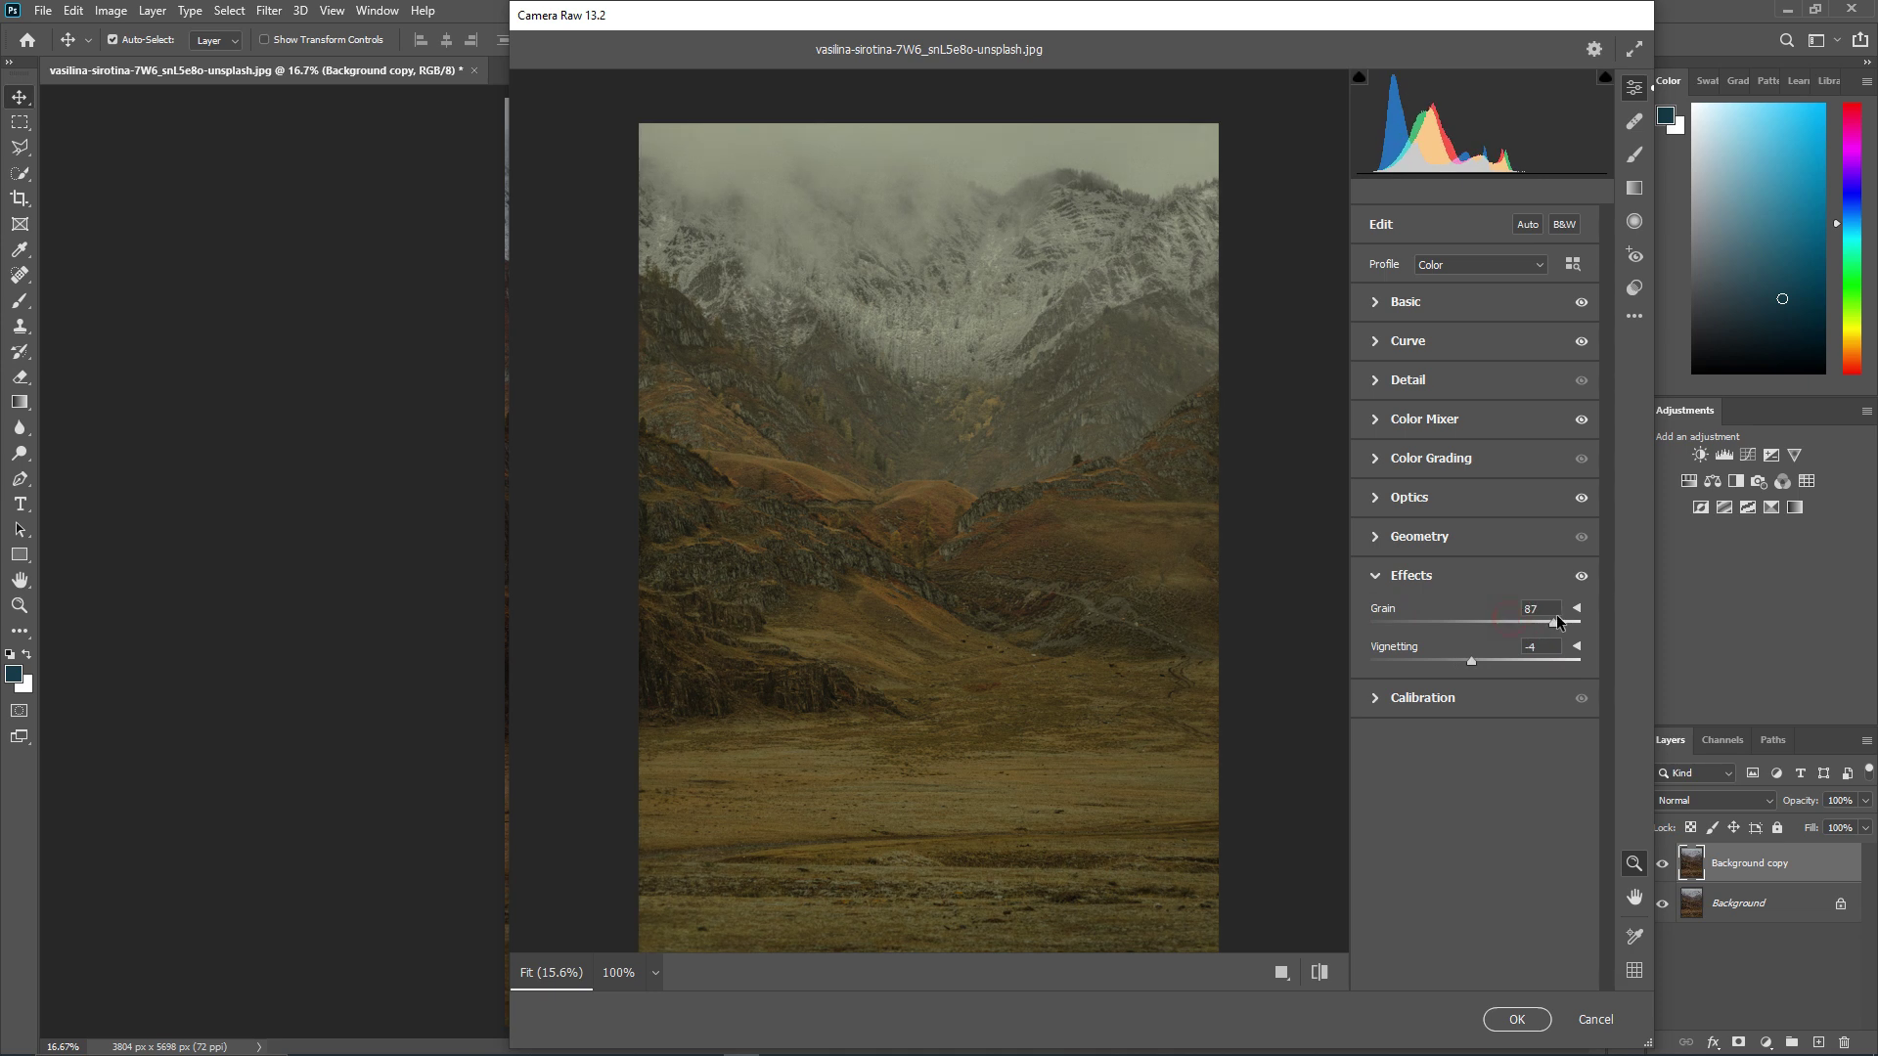
- Compare before/after, then apply the Camera Raw look to the Background copy layer
{"action": "left_click", "coordinate": [1319, 974]}
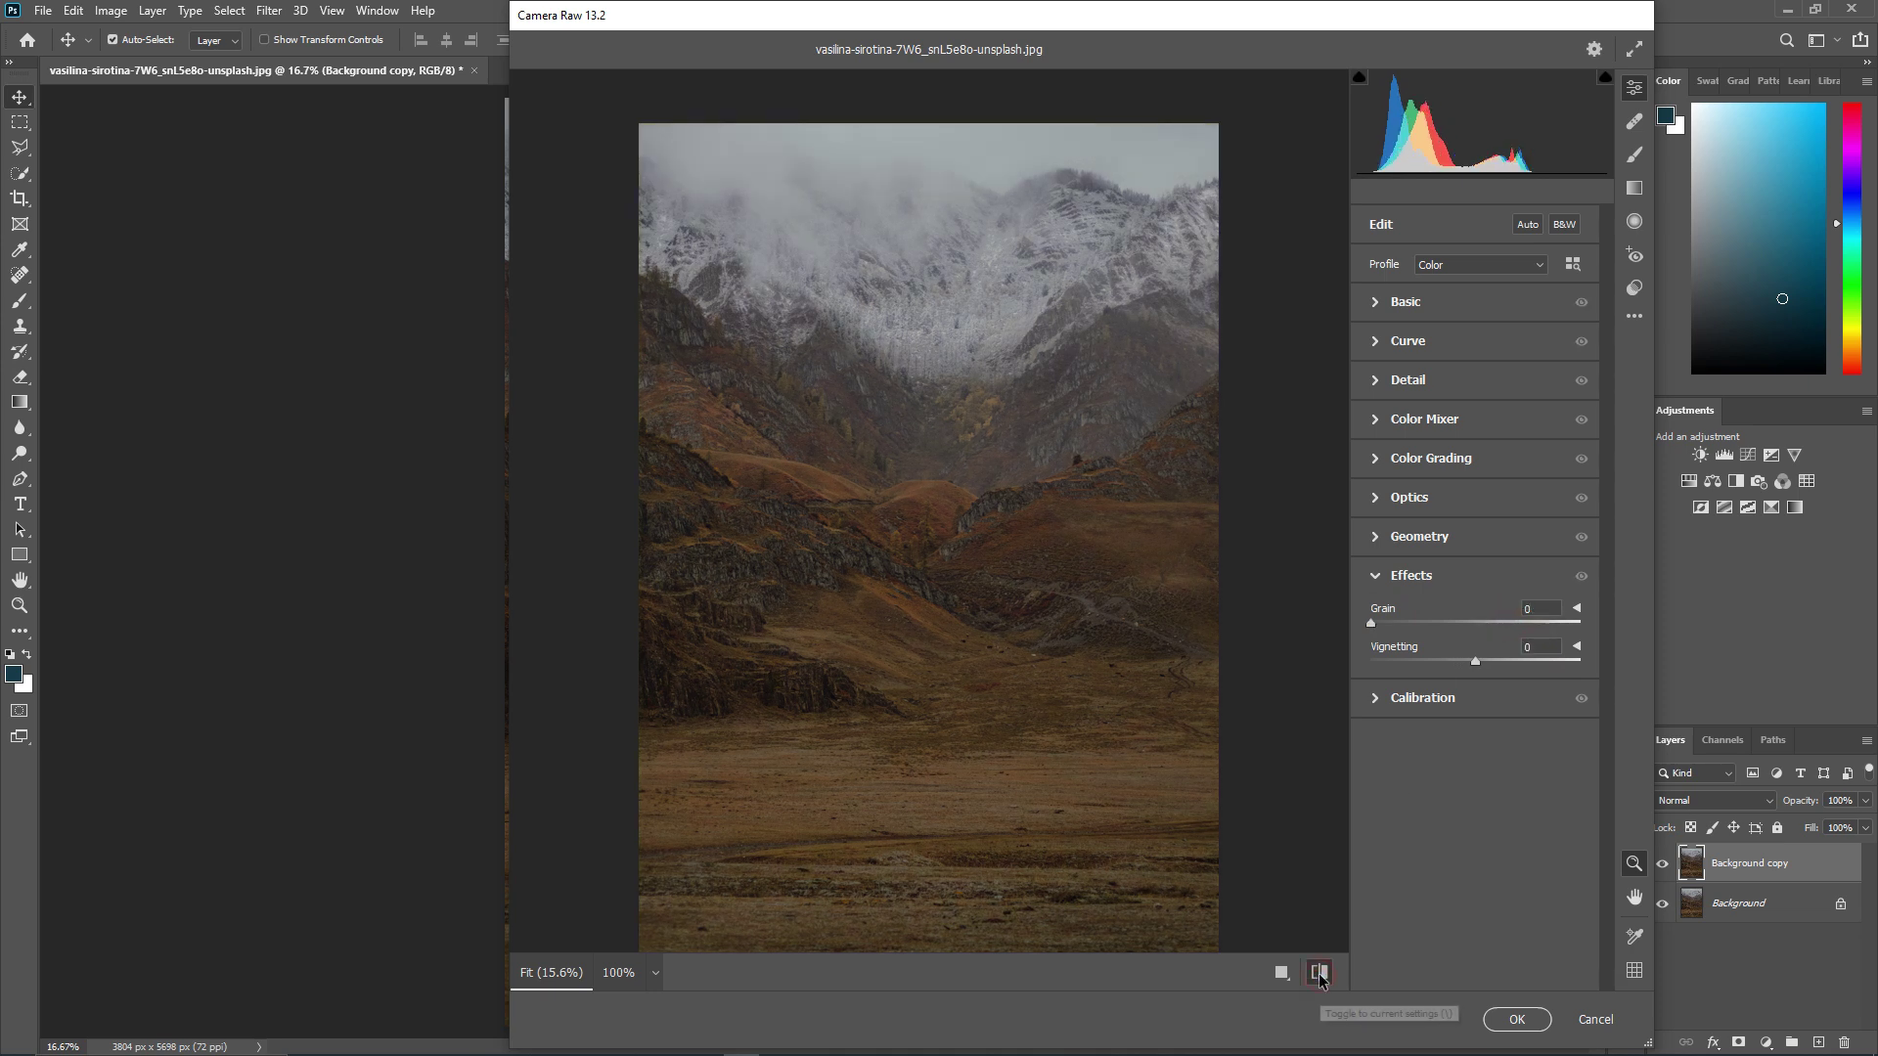
{"action": "left_click", "coordinate": [1319, 973]}
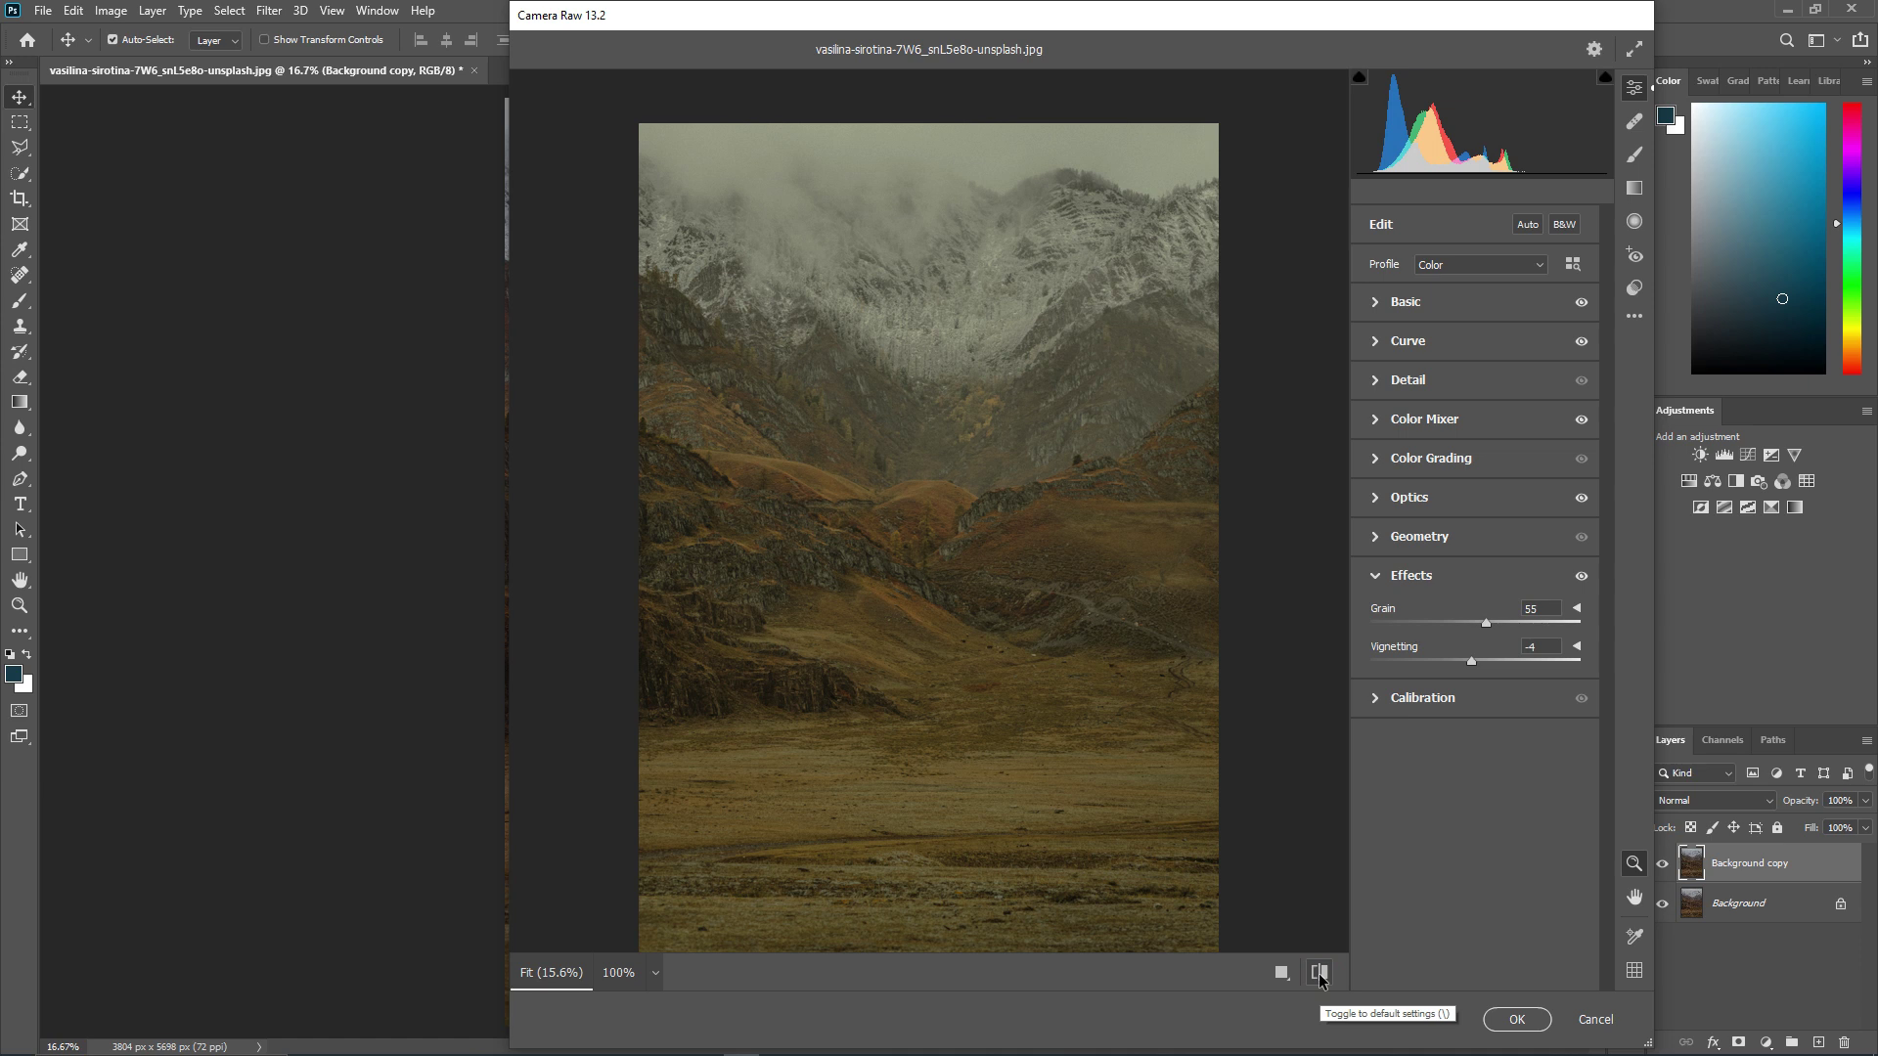
{"action": "left_click", "coordinate": [1517, 1019]}
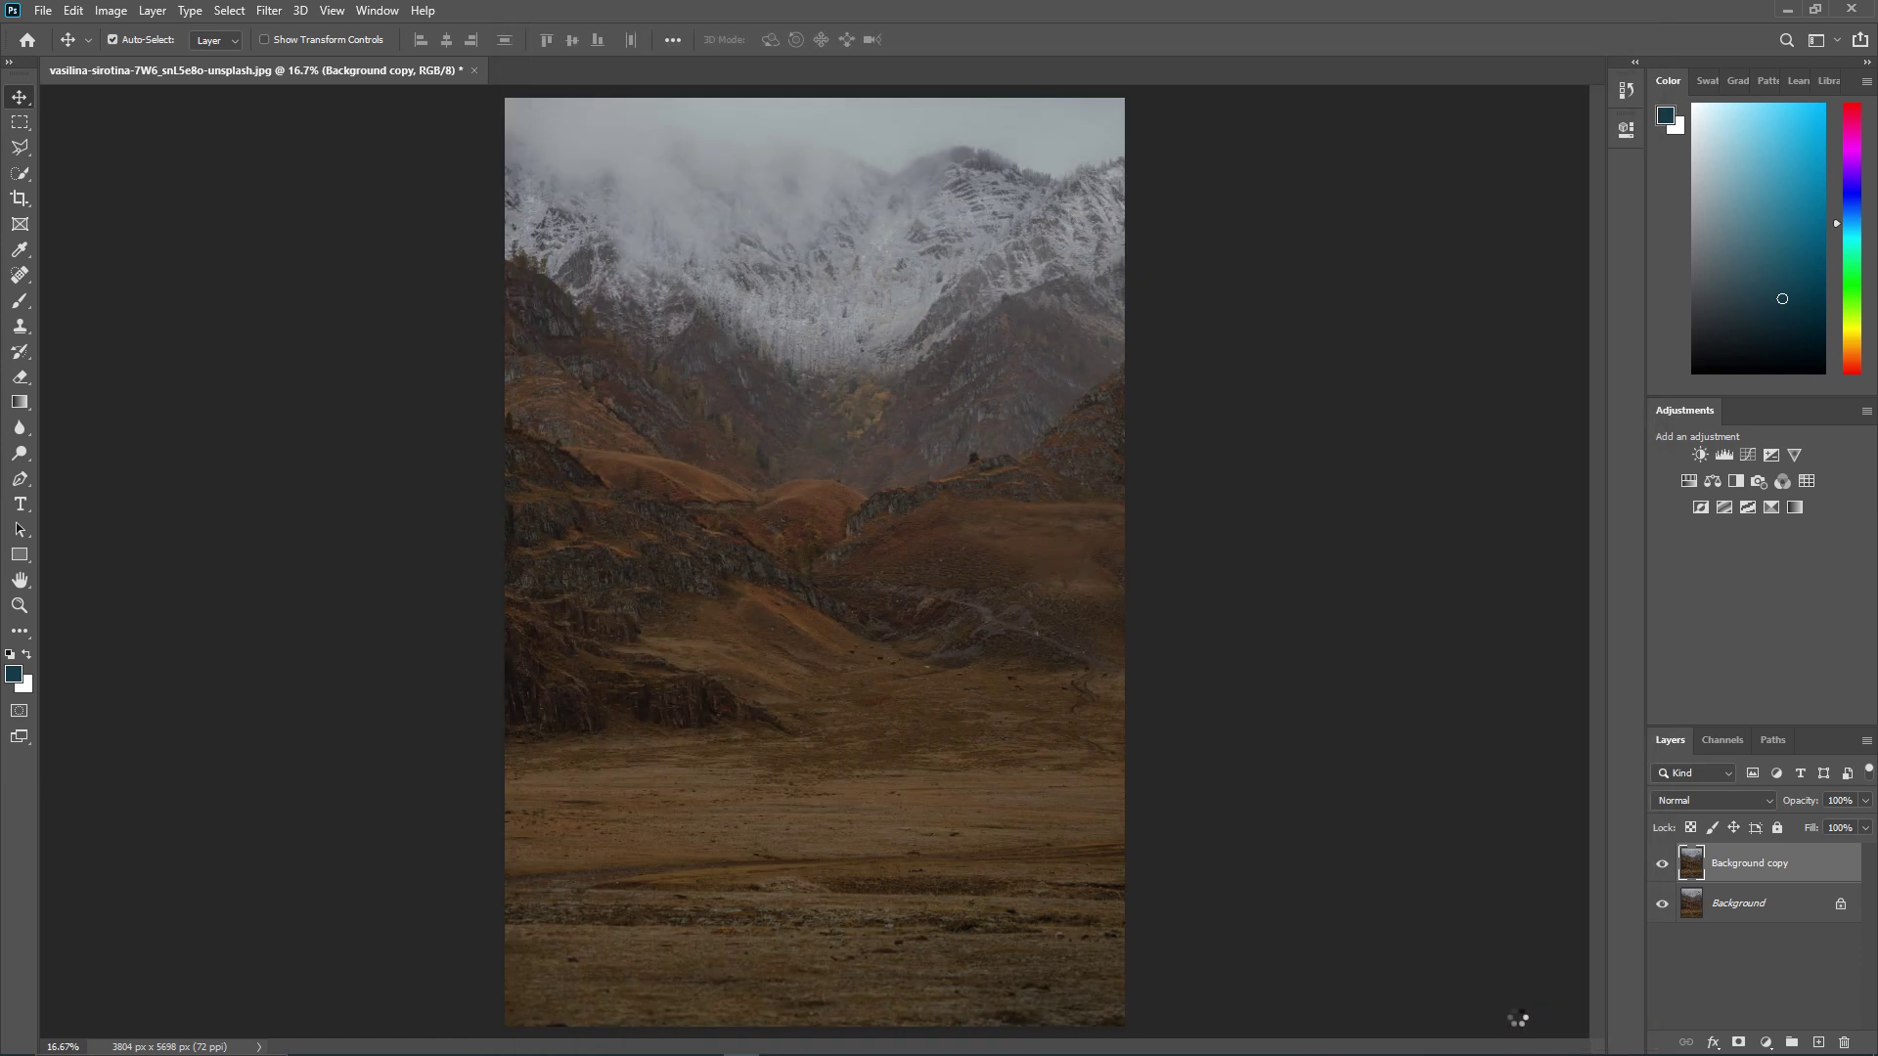